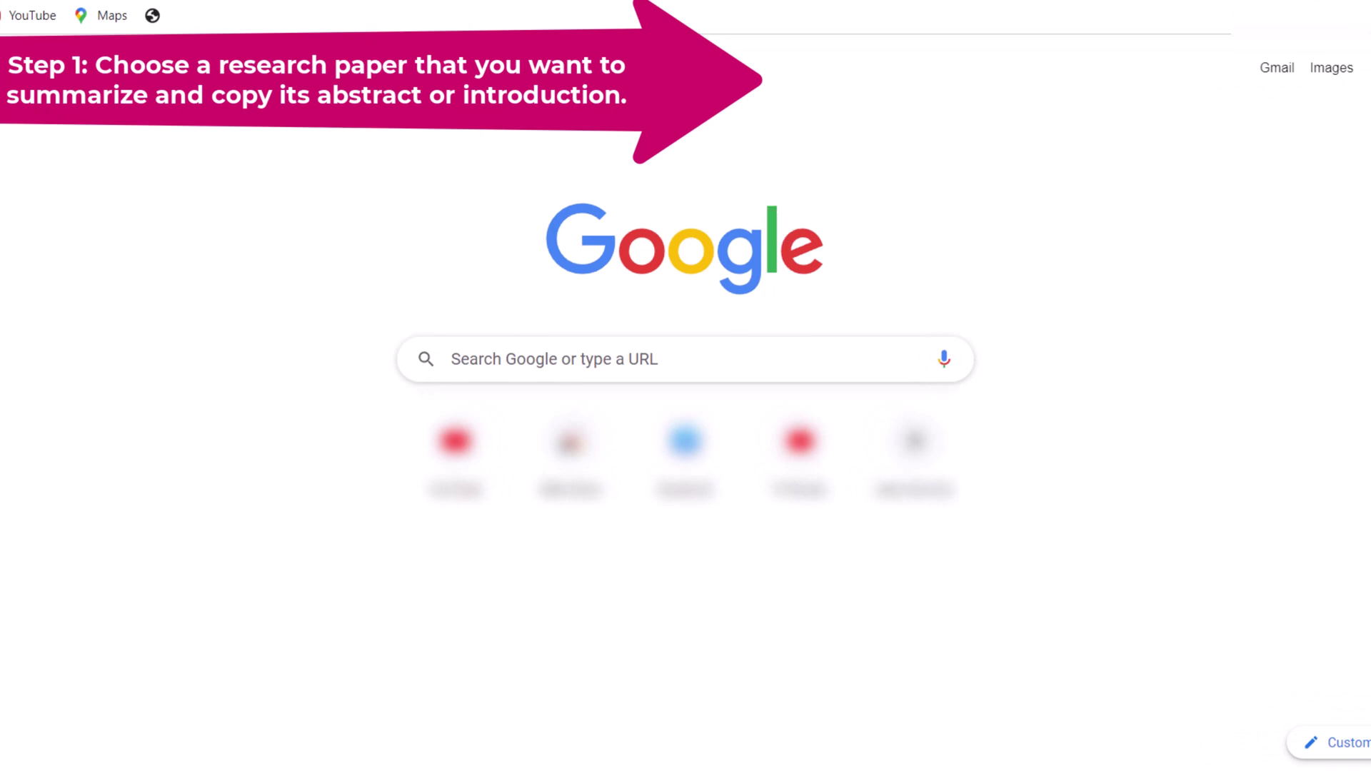
Search Google for Google Scholar and go to its home page
{"action": "left_click", "coordinate": [514, 358]}
{"action": "type", "text": "google"}
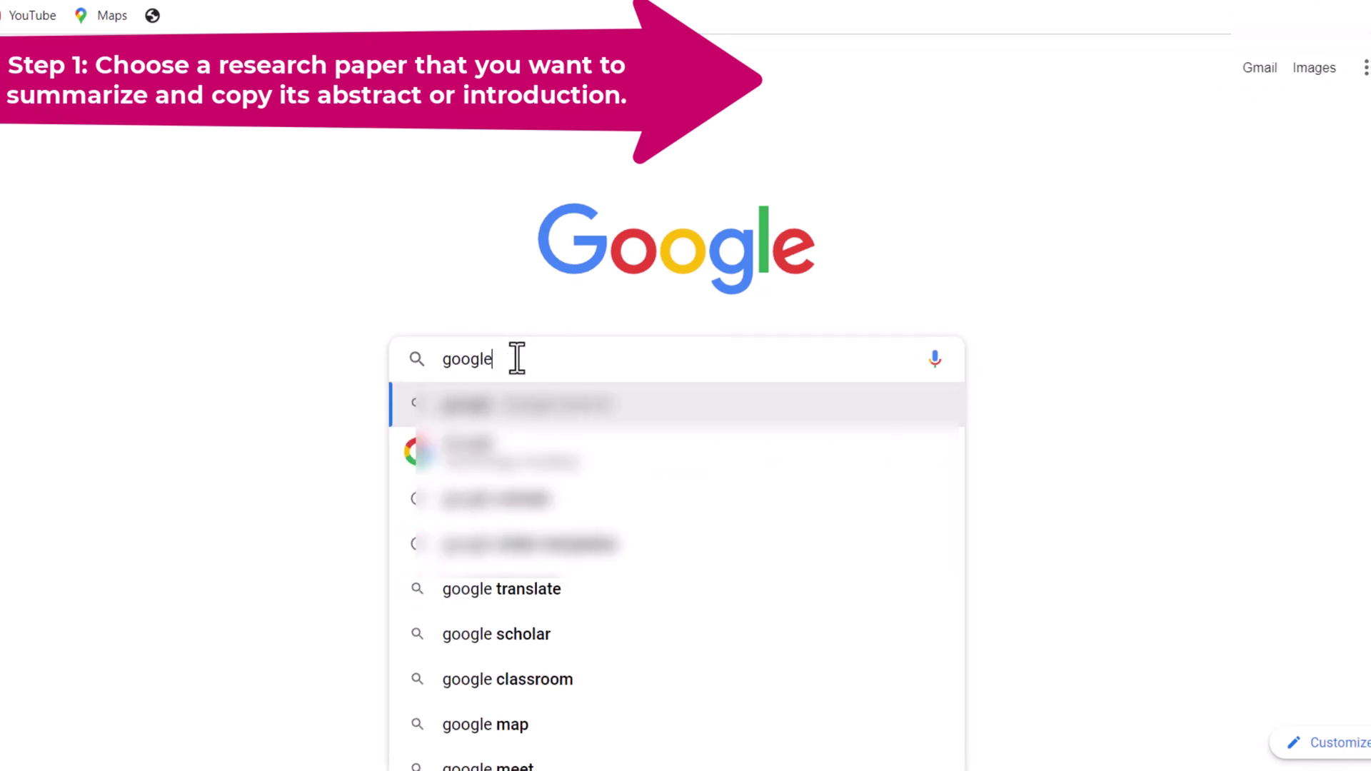
{"action": "left_click", "coordinate": [503, 507]}
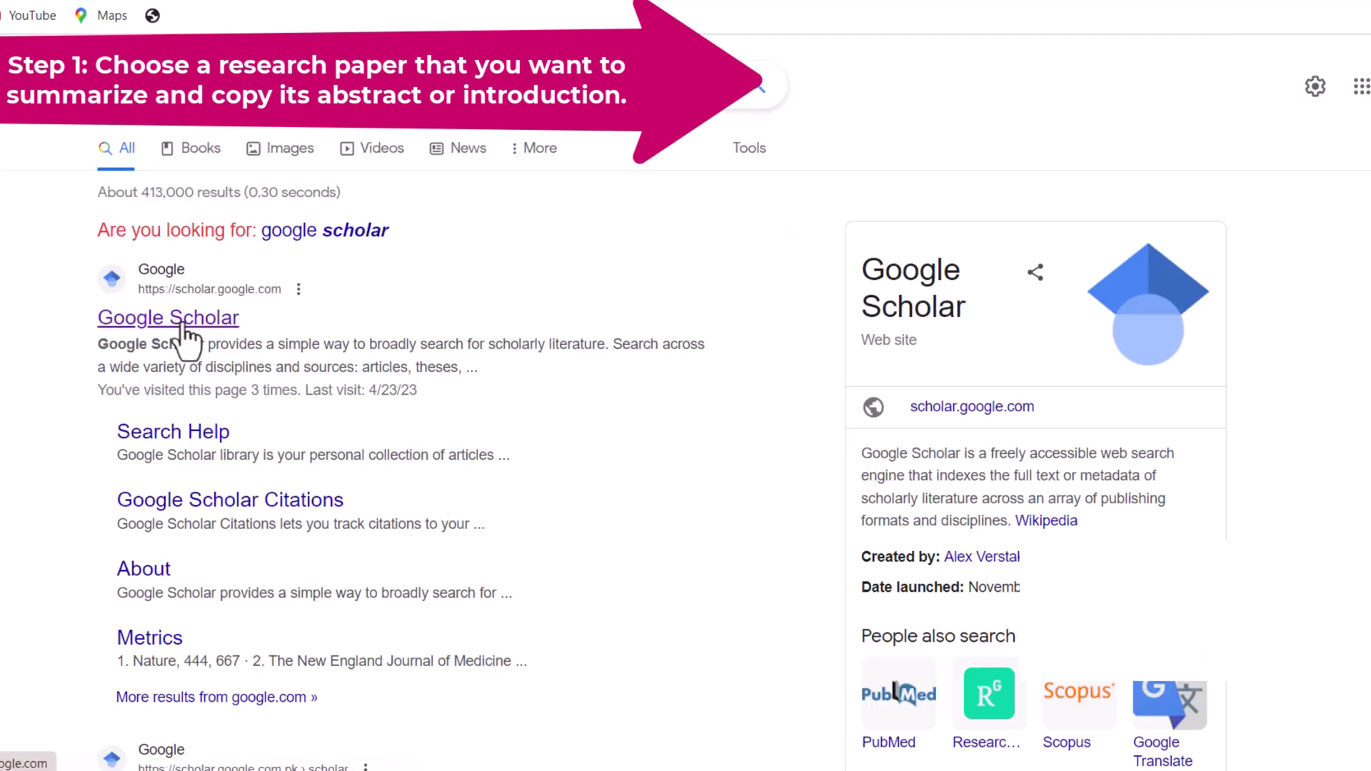
{"action": "left_click", "coordinate": [184, 330]}
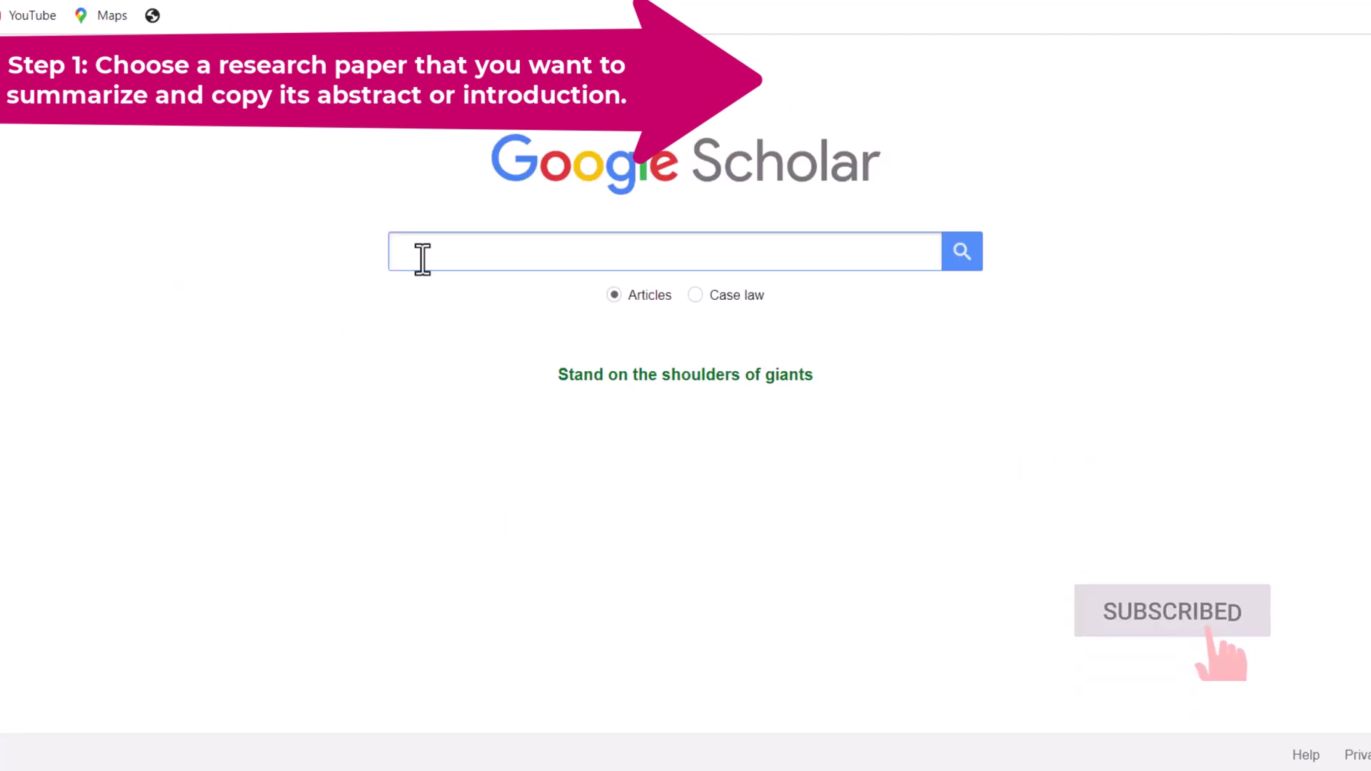
Search Google Scholar for 'impact of social media on youth' and browse the results
{"action": "type", "text": "impact of s"}
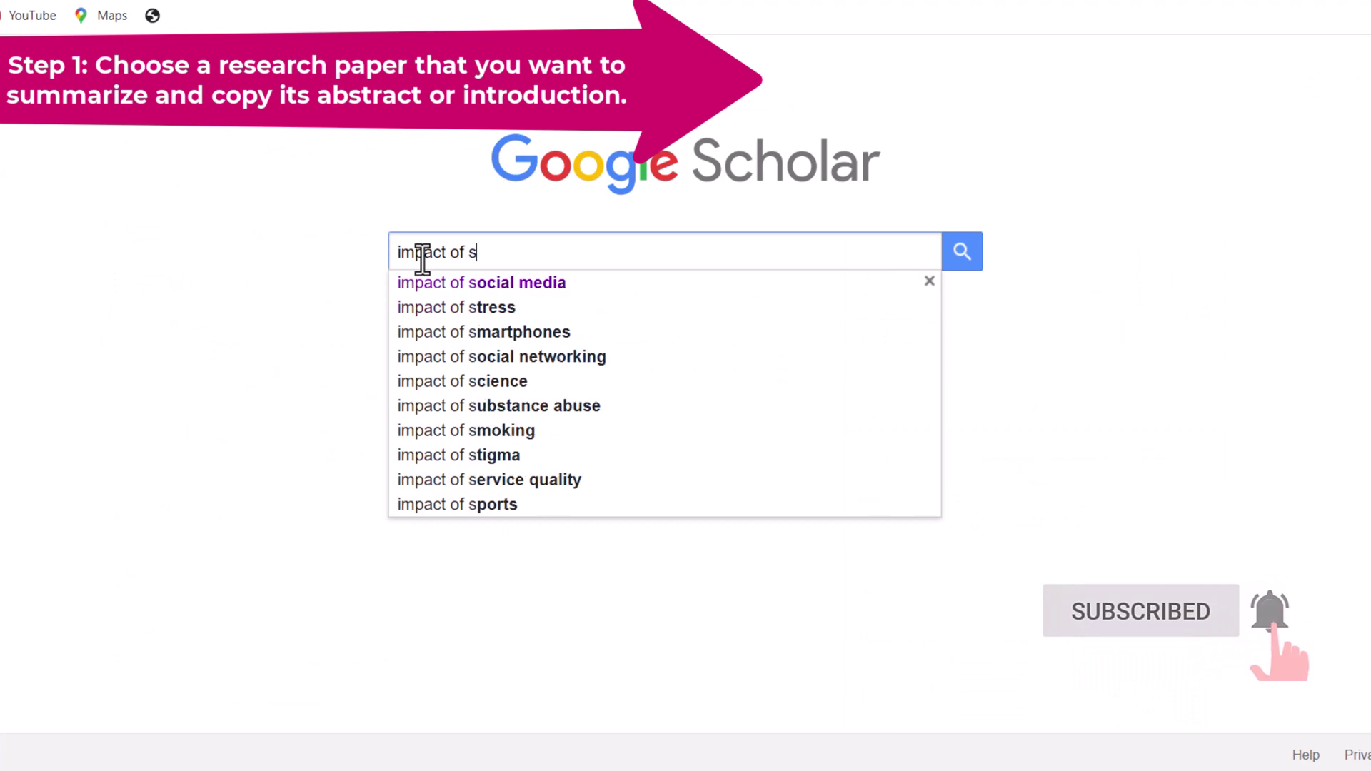
{"action": "type", "text": "ocial"}
{"action": "left_click", "coordinate": [442, 308]}
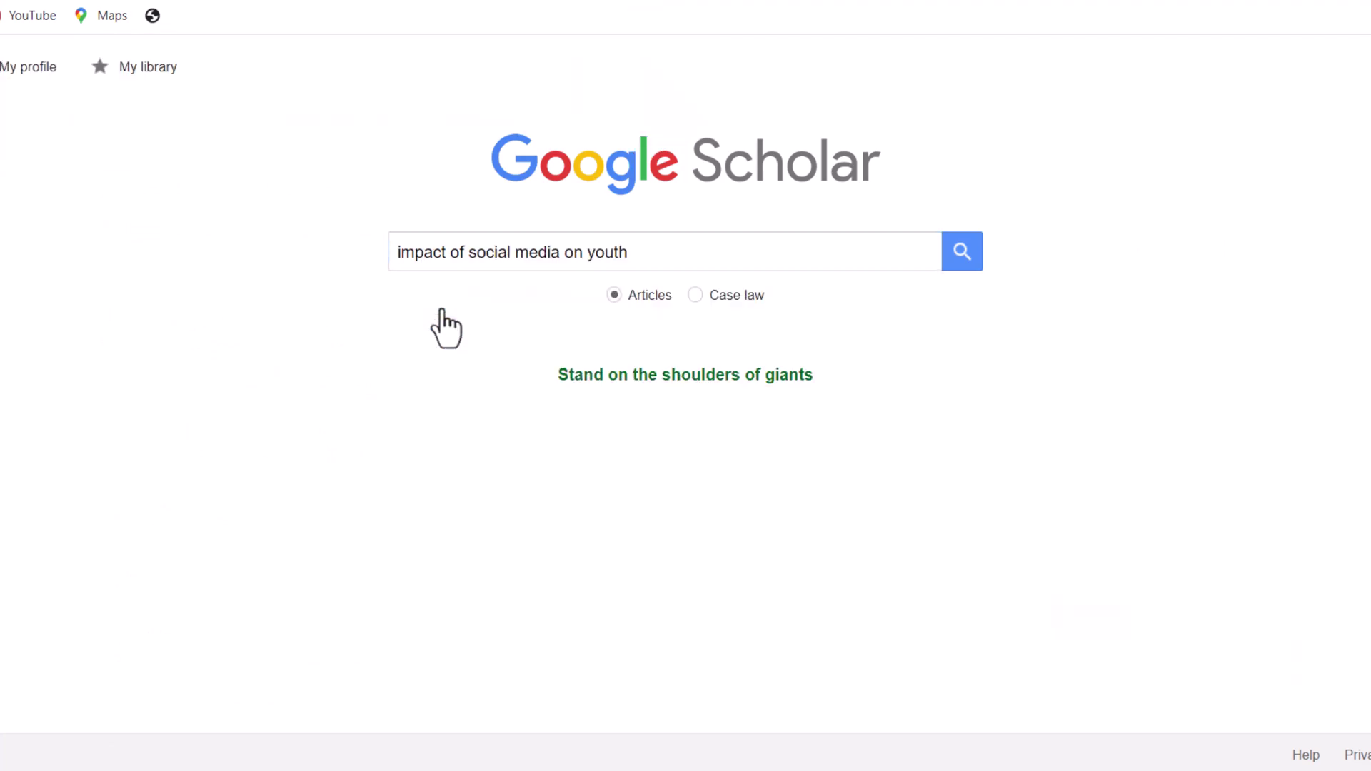
{"action": "scroll", "coordinate": [349, 264], "scroll_direction": "down", "scroll_amount": 4}
{"action": "scroll", "coordinate": [350, 264], "scroll_direction": "down", "scroll_amount": 10}
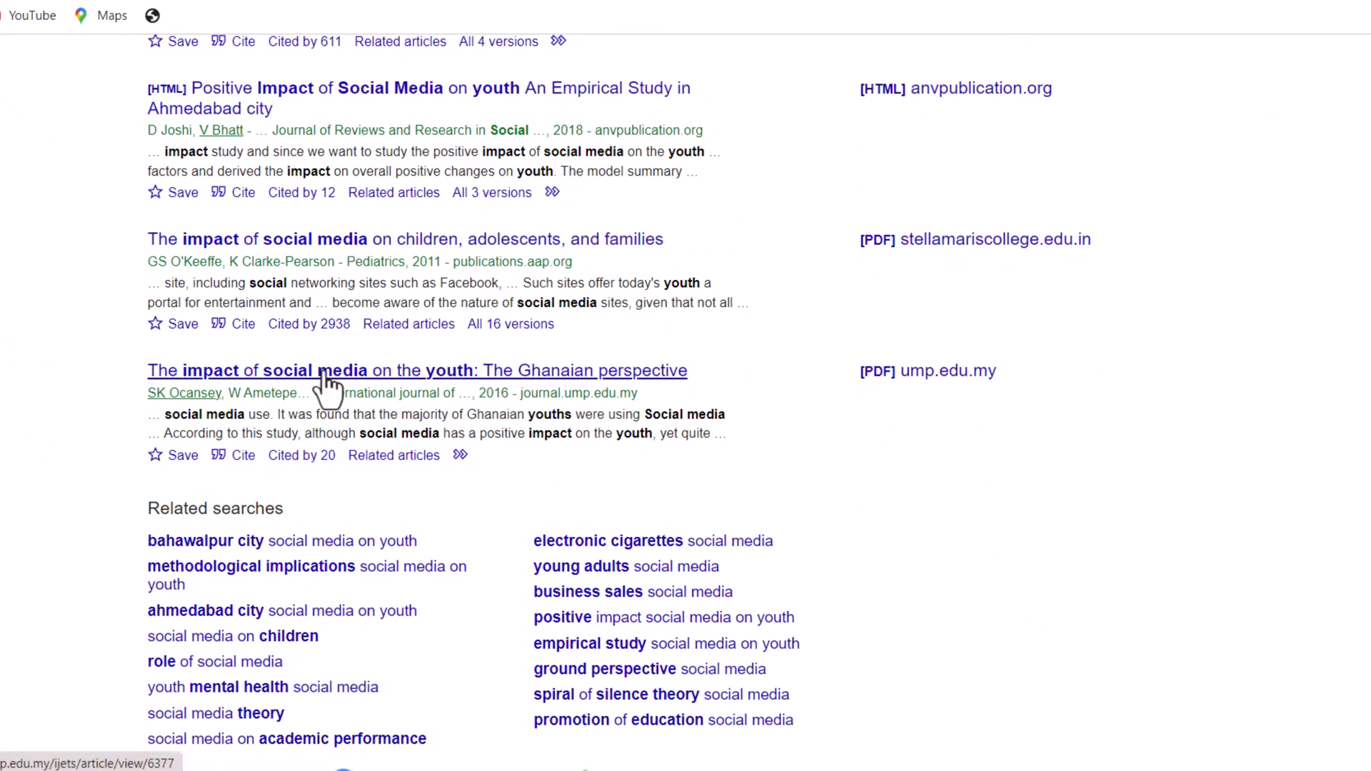
Look over the Ghanaian-perspective paper's page, then open its ump.edu.my PDF
{"action": "left_click", "coordinate": [920, 367]}
{"action": "scroll", "coordinate": [846, 405], "scroll_direction": "down", "scroll_amount": 4}
{"action": "scroll", "coordinate": [833, 392], "scroll_direction": "down", "scroll_amount": 10}
{"action": "scroll", "coordinate": [832, 391], "scroll_direction": "up", "scroll_amount": 8}
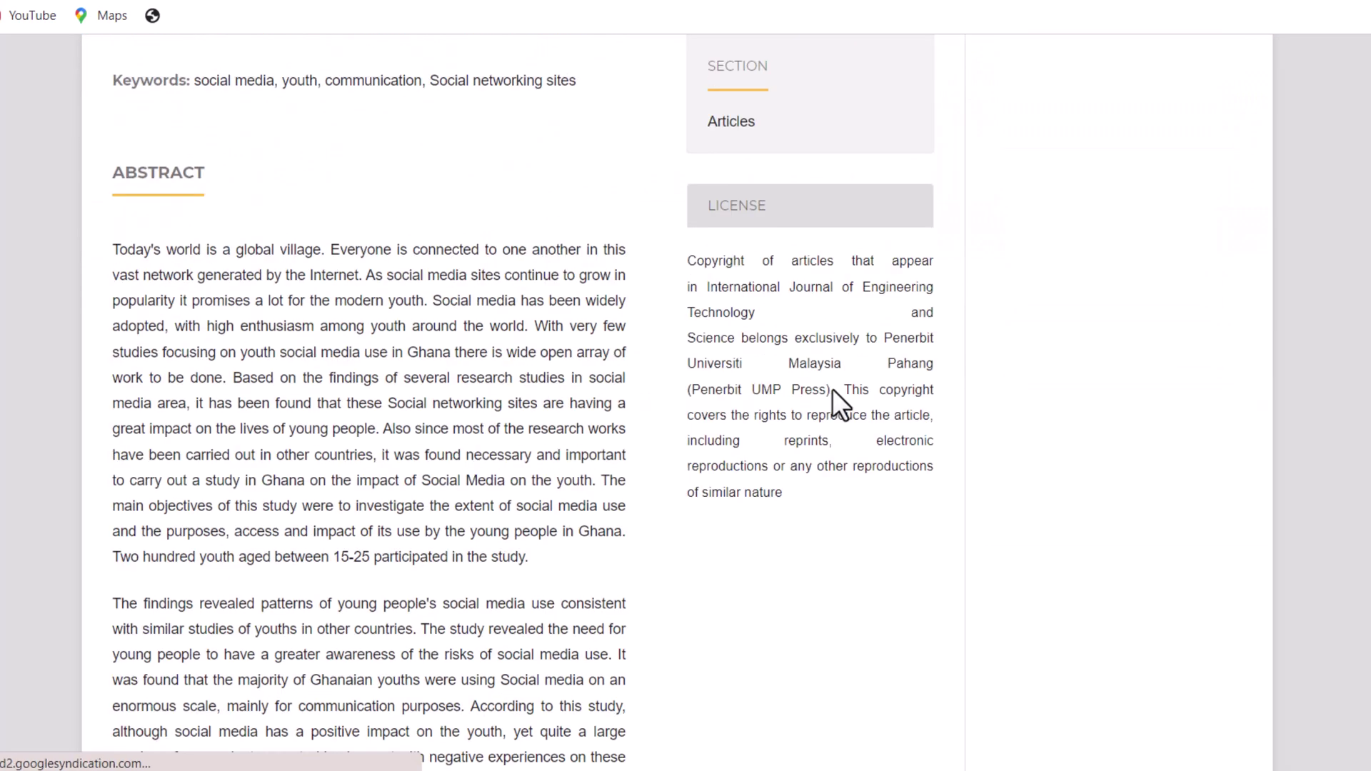
{"action": "scroll", "coordinate": [833, 388], "scroll_direction": "up", "scroll_amount": 5}
{"action": "key", "text": "alt+Left"}
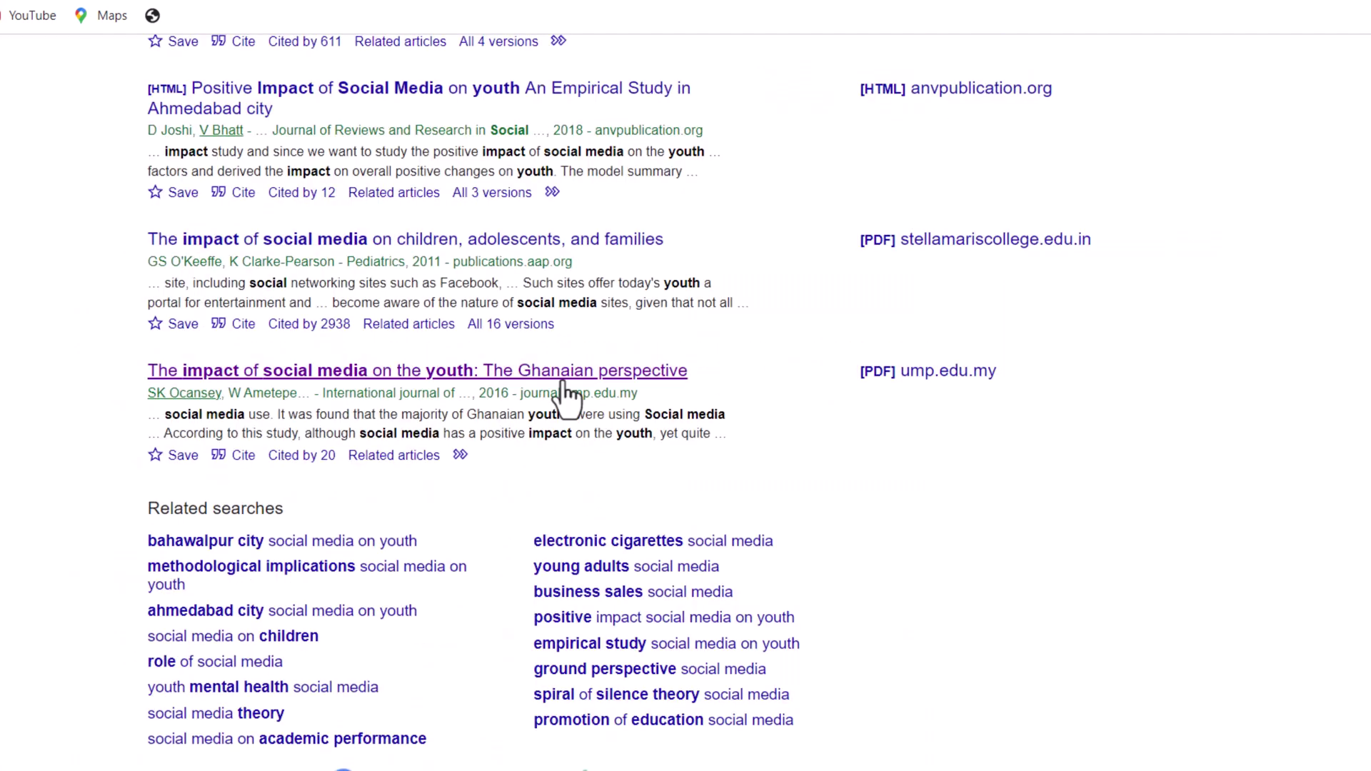
{"action": "left_click", "coordinate": [883, 379]}
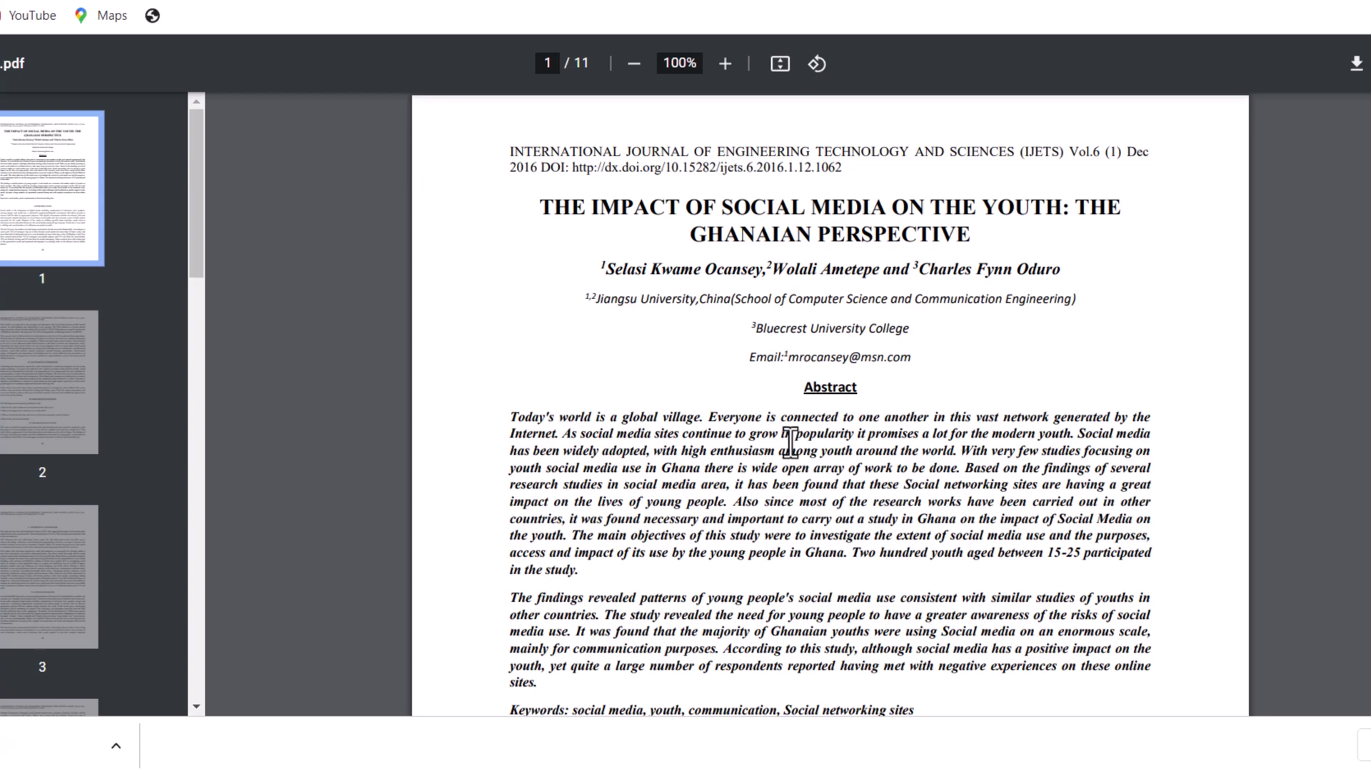
Copy both abstract paragraphs of the Ghanaian-perspective paper from the PDF
{"action": "scroll", "coordinate": [790, 443], "scroll_direction": "down", "scroll_amount": 3}
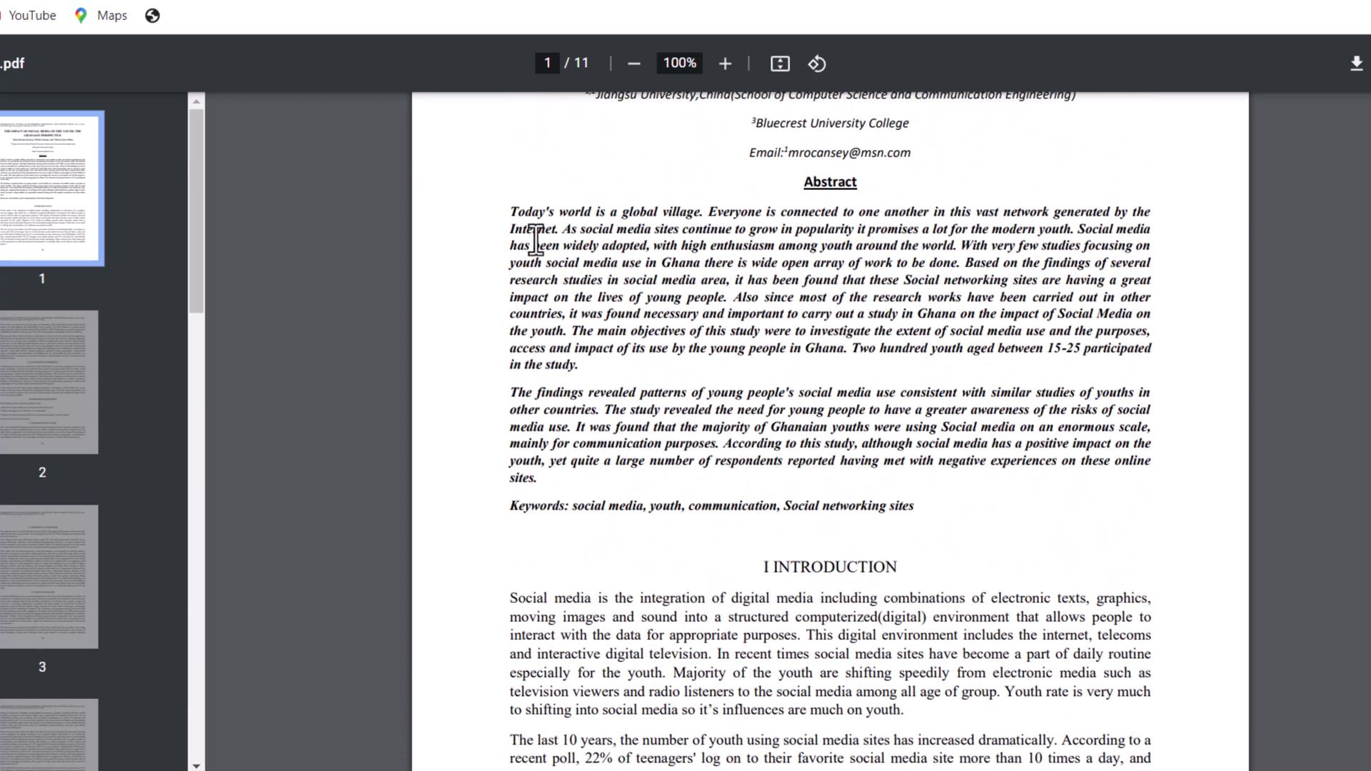
{"action": "scroll", "coordinate": [536, 243], "scroll_direction": "down", "scroll_amount": 15}
{"action": "scroll", "coordinate": [535, 242], "scroll_direction": "up", "scroll_amount": 15}
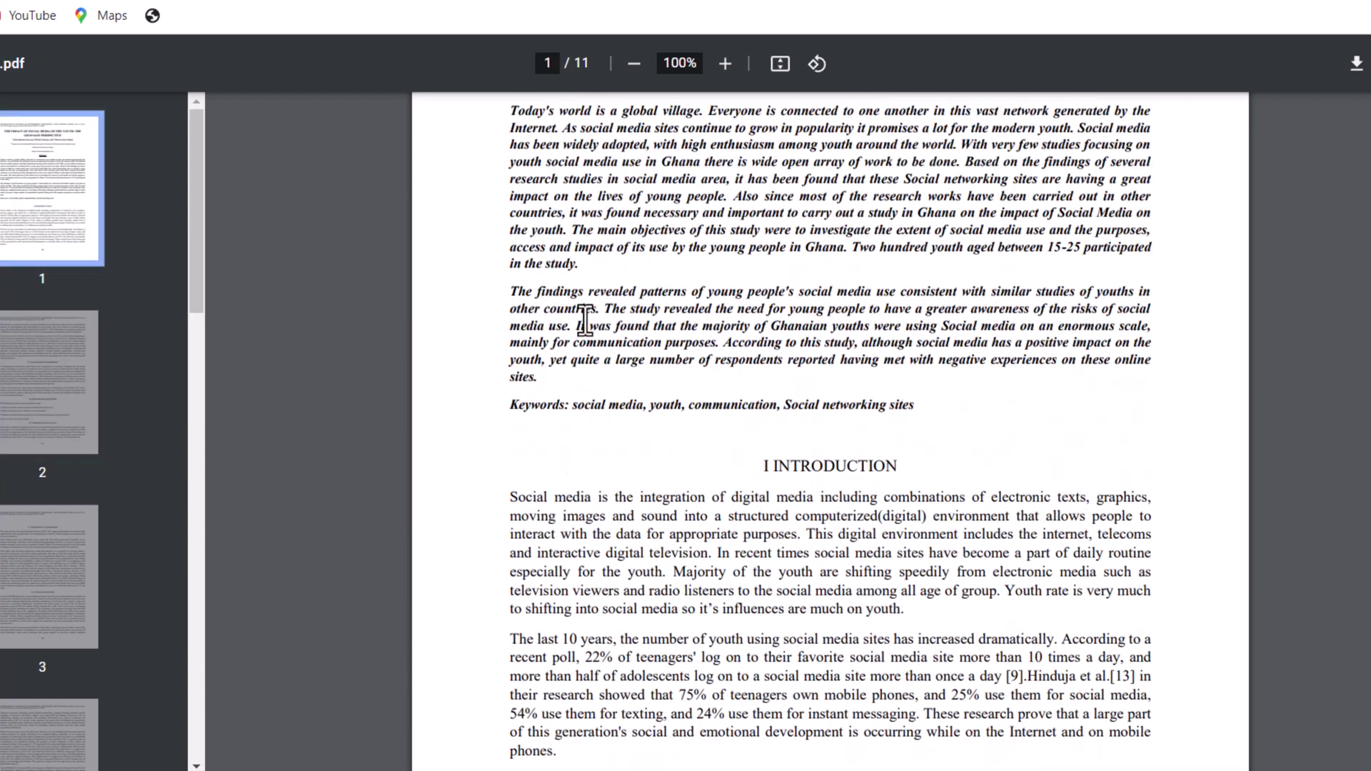
{"action": "scroll", "coordinate": [585, 320], "scroll_direction": "up", "scroll_amount": 3}
{"action": "left_click_drag", "start_coordinate": [563, 596], "coordinate": [505, 315]}
{"action": "right_click", "coordinate": [552, 314]}
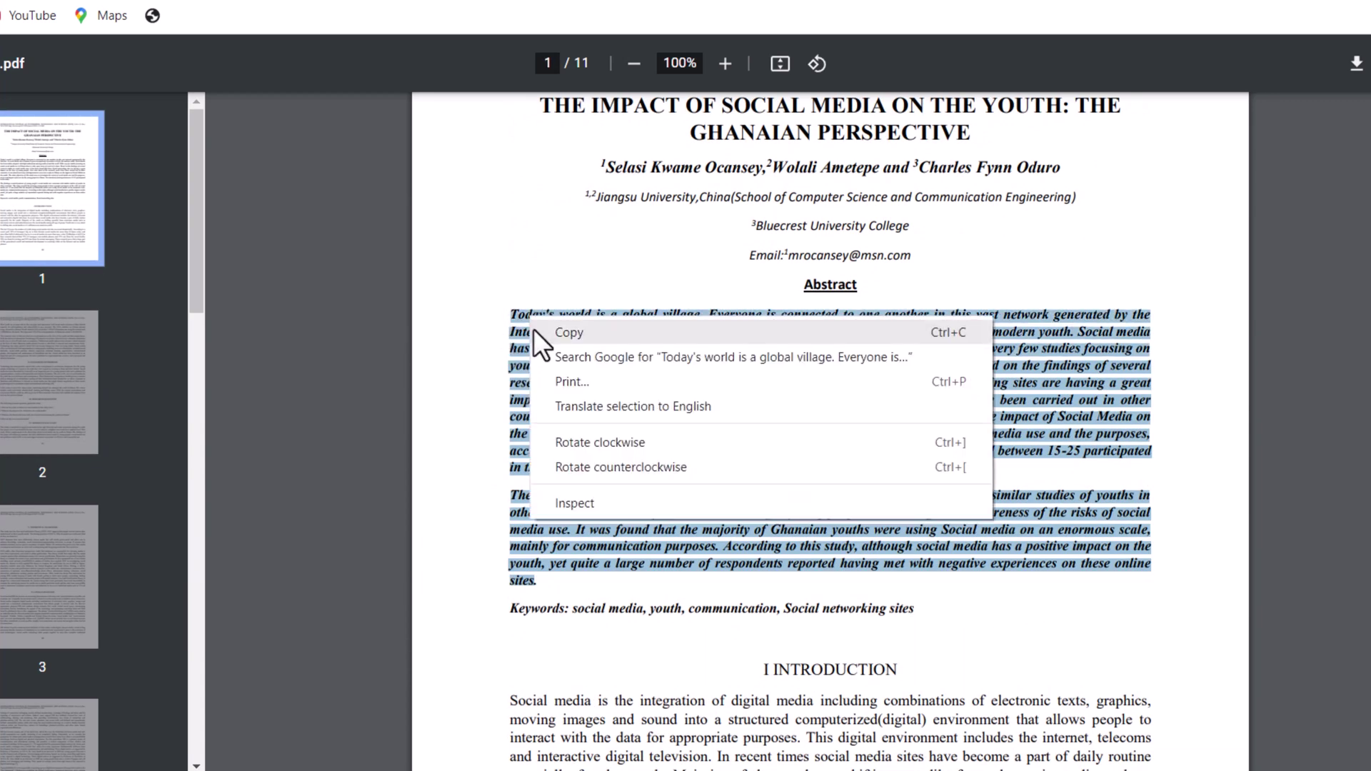
{"action": "left_click", "coordinate": [533, 329]}
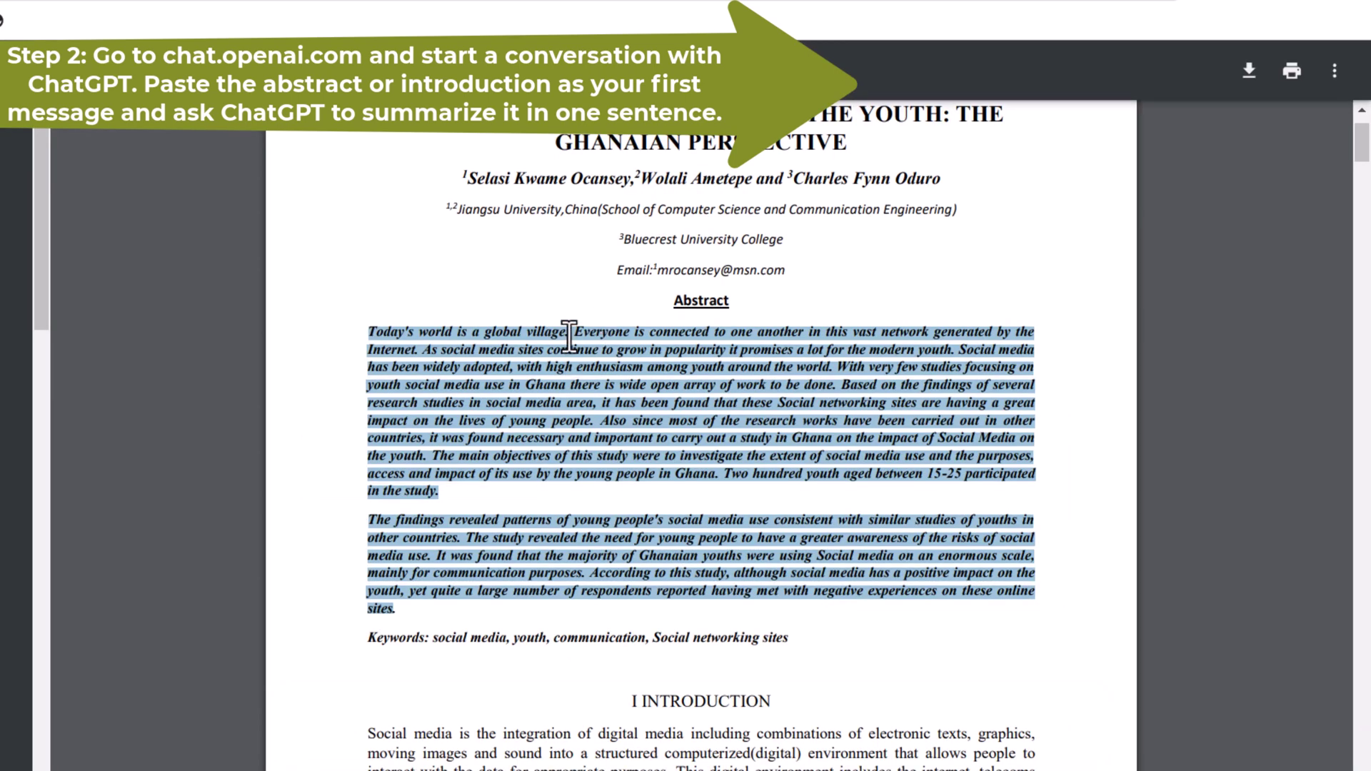
Paste the copied abstract into the ChatGPT message box
{"action": "right_click", "coordinate": [569, 335]}
{"action": "left_click", "coordinate": [587, 348]}
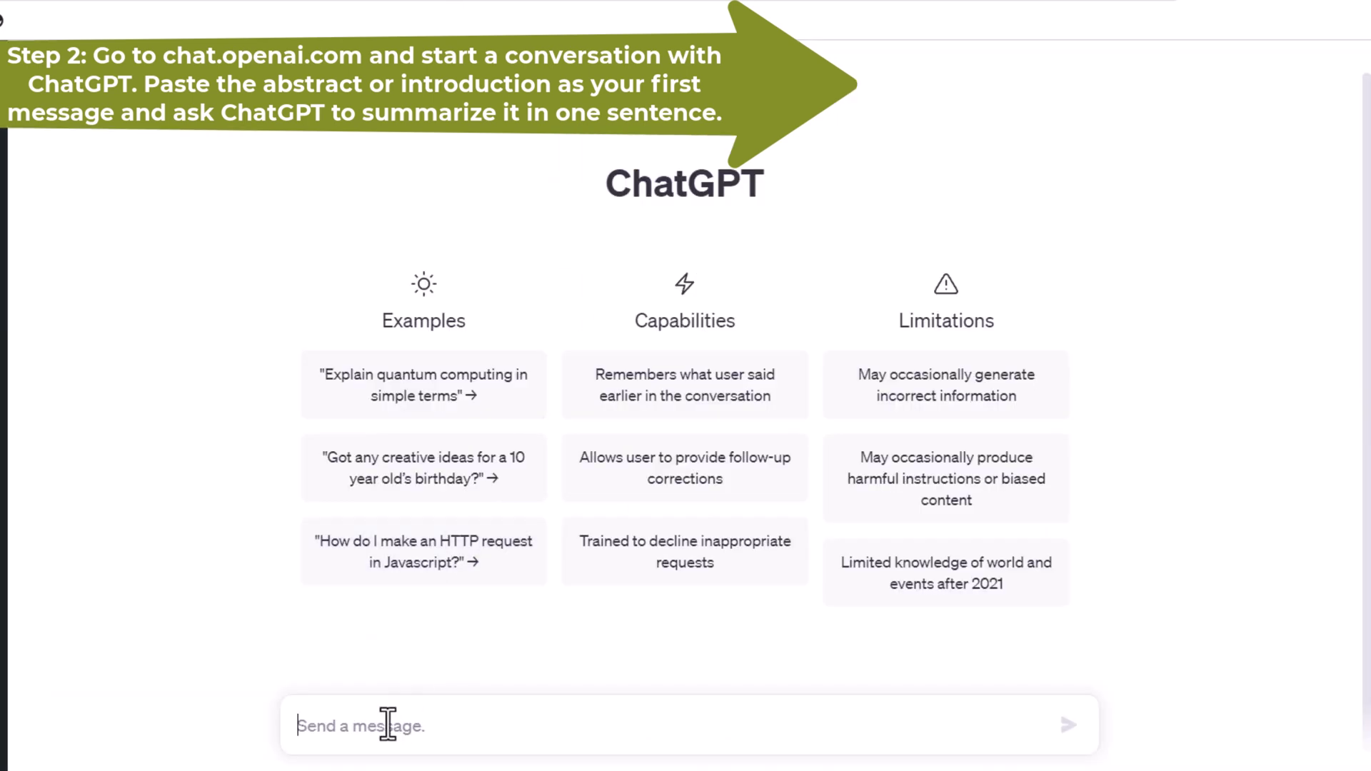
{"action": "right_click", "coordinate": [387, 724]}
{"action": "left_click", "coordinate": [428, 552]}
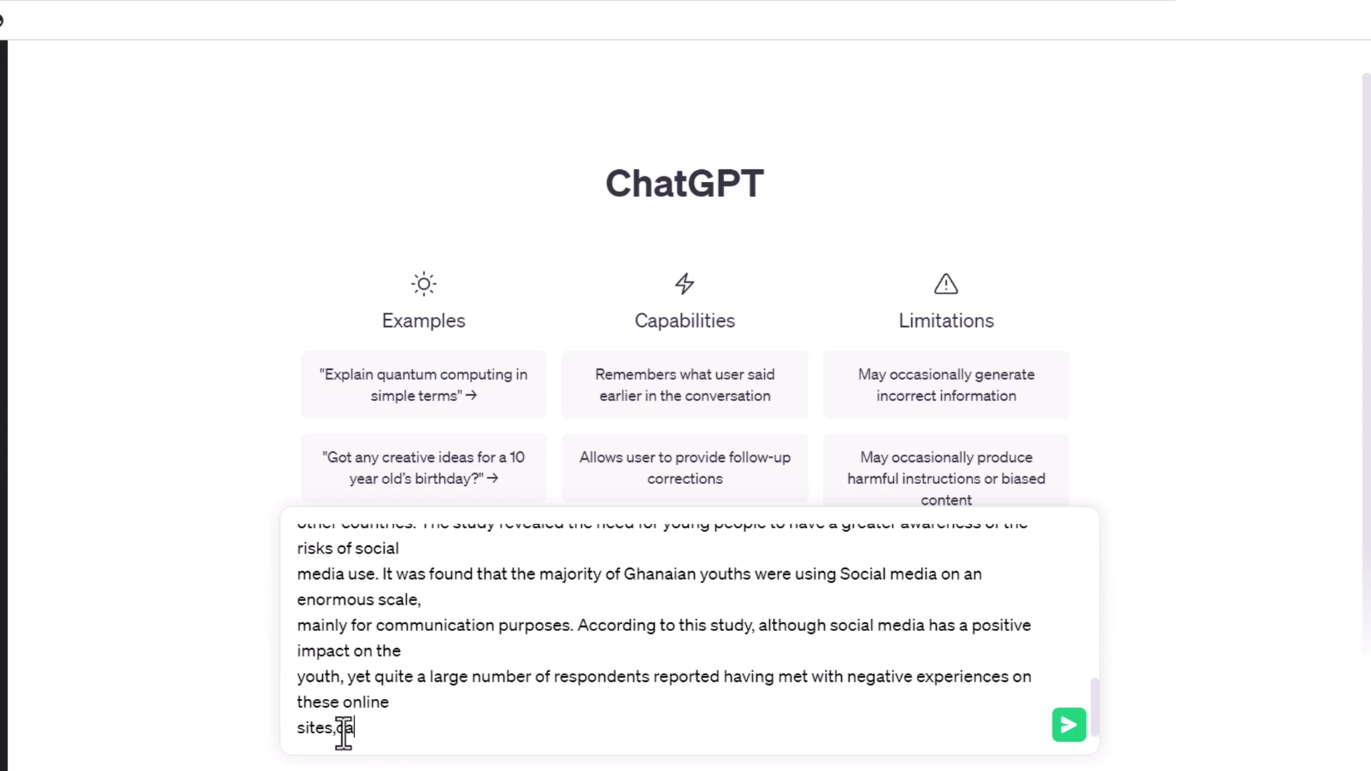
Add ',can you summarize this abstract in one sentence', correcting the spelling, and send
{"action": "type", "text": ",can you summerize"}
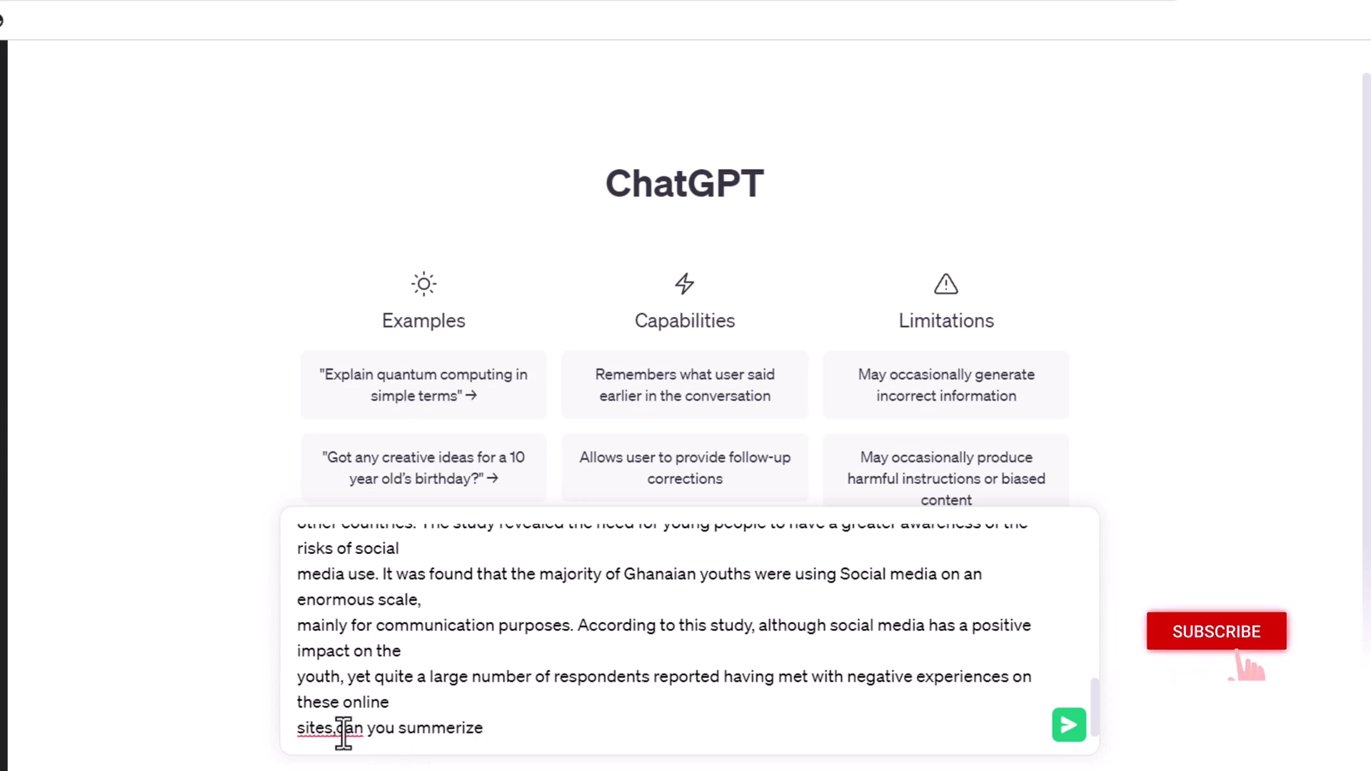
{"action": "type", "text": " this abstract in one senten"}
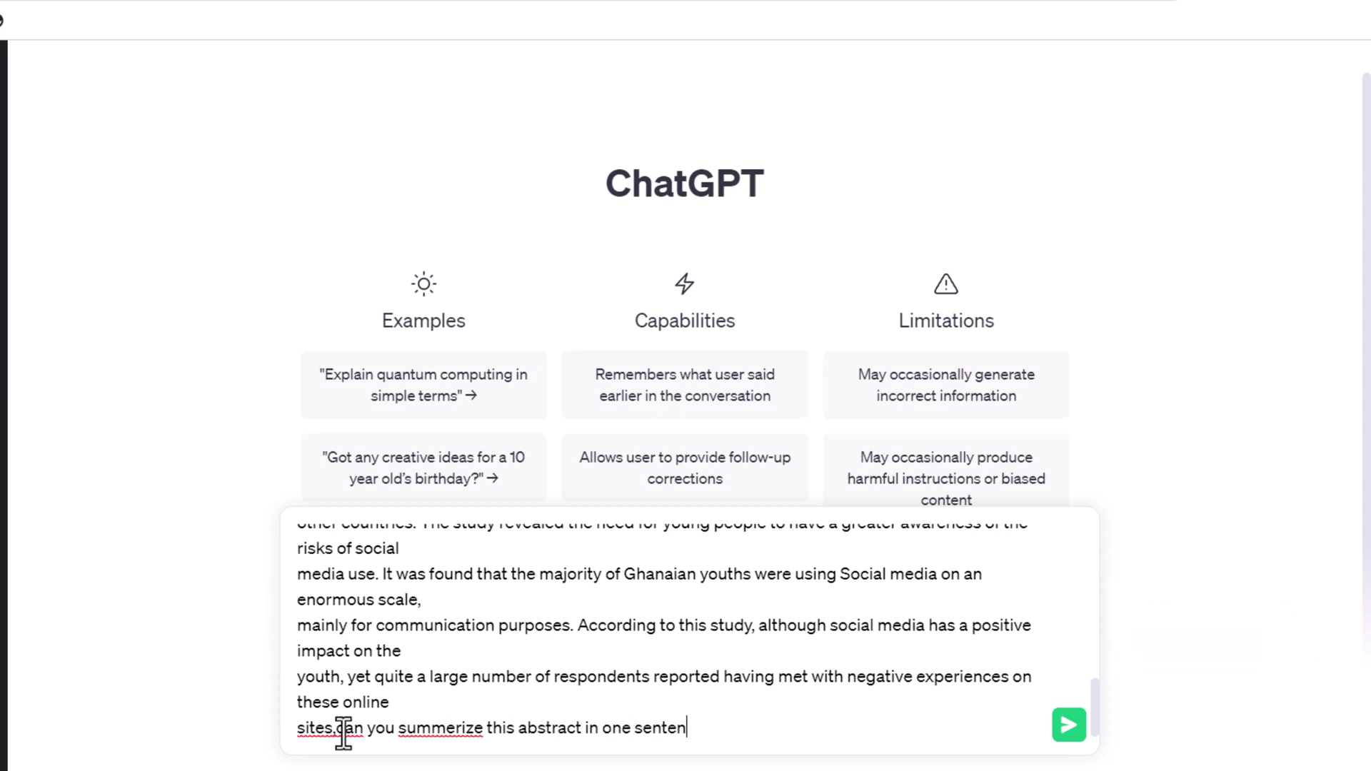
{"action": "right_click", "coordinate": [413, 730]}
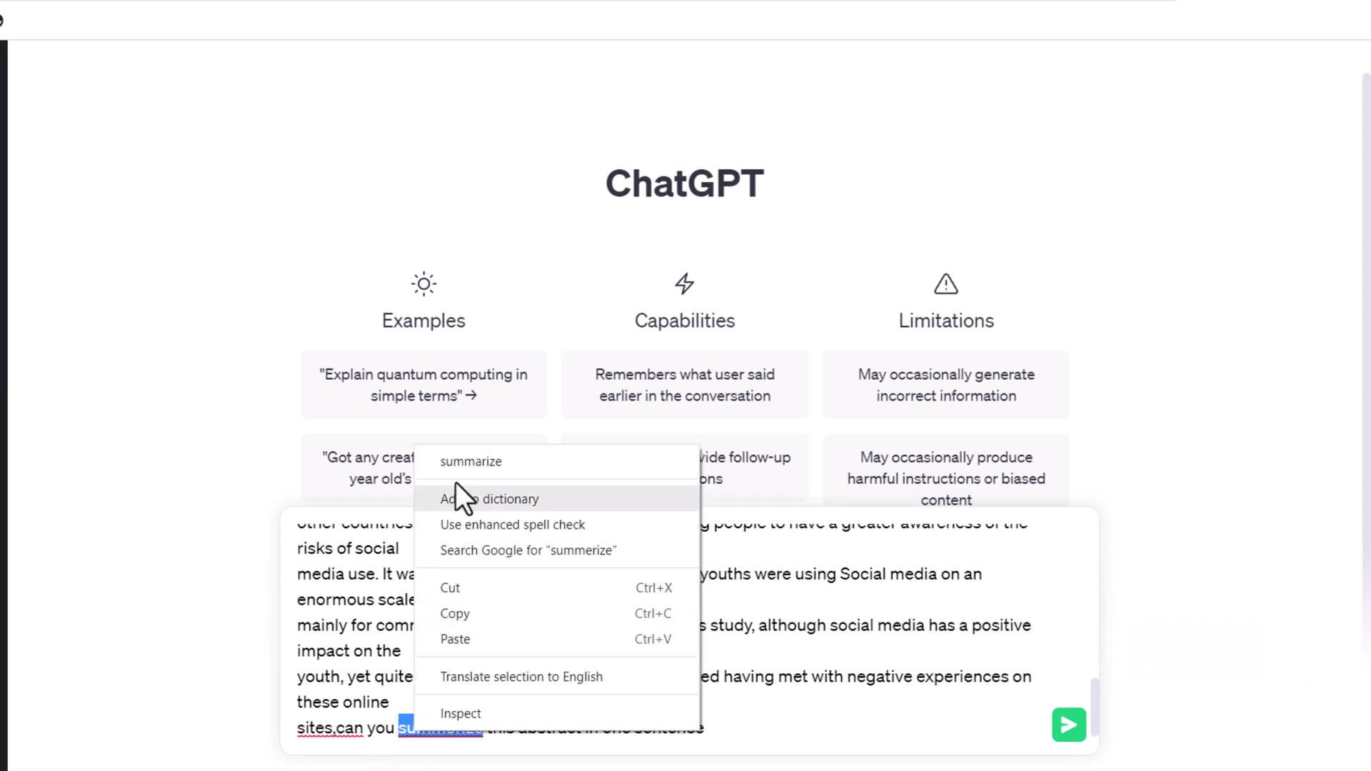
{"action": "left_click", "coordinate": [457, 460]}
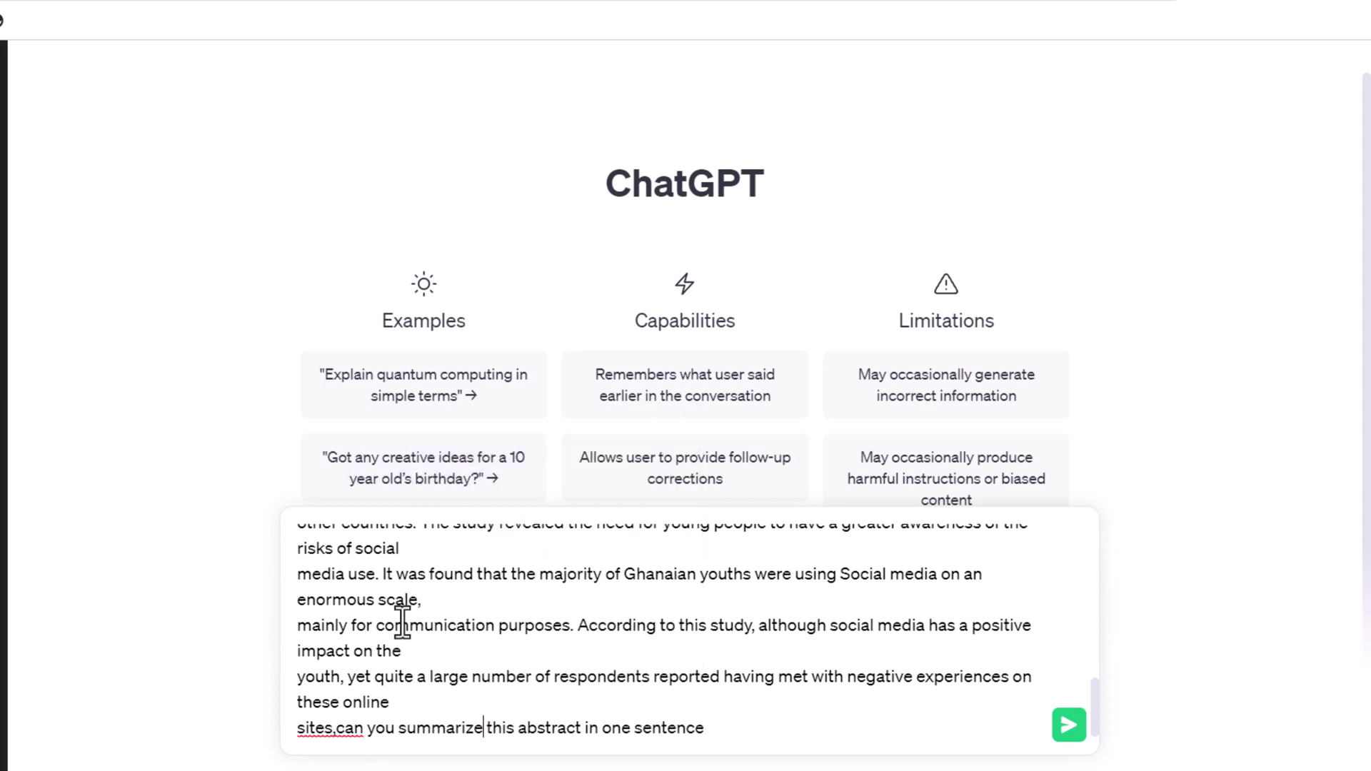
{"action": "left_click", "coordinate": [342, 729]}
{"action": "left_click", "coordinate": [1069, 725]}
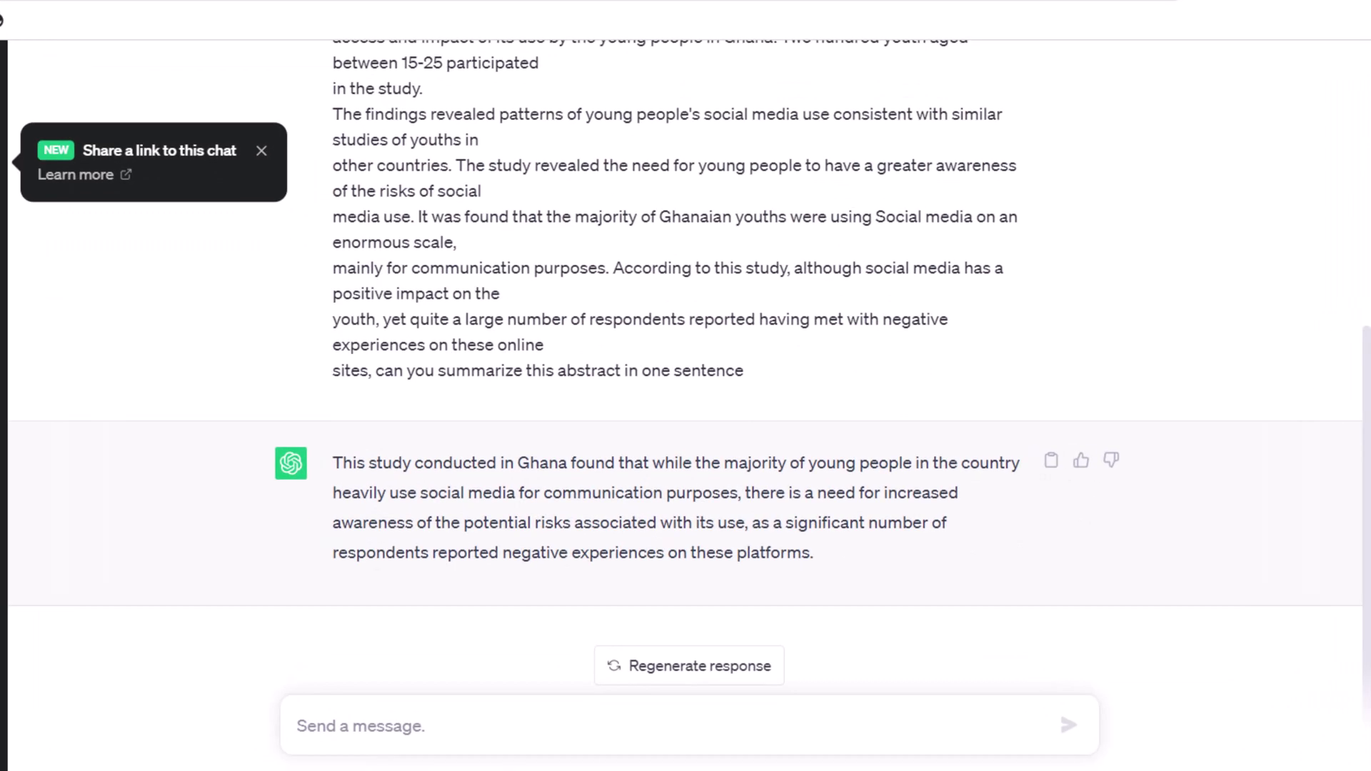
Copy the two Introduction paragraphs from the PDF into the ChatGPT message box
{"action": "left_click", "coordinate": [328, 7]}
{"action": "scroll", "coordinate": [393, 468], "scroll_direction": "down", "scroll_amount": 4}
{"action": "left_click_drag", "start_coordinate": [372, 413], "coordinate": [557, 697]}
{"action": "left_click", "coordinate": [417, 684]}
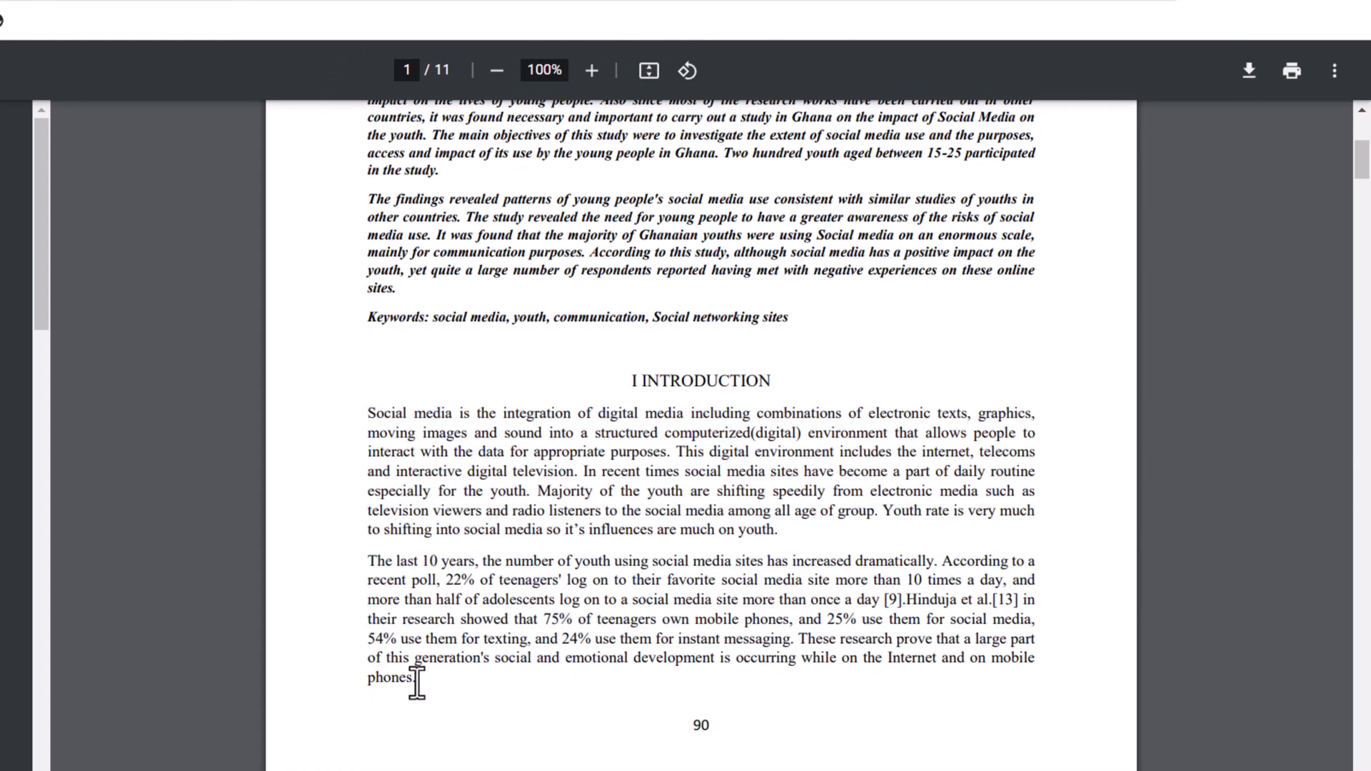
{"action": "left_click_drag", "start_coordinate": [417, 683], "coordinate": [367, 420]}
{"action": "right_click", "coordinate": [390, 405]}
{"action": "left_click", "coordinate": [429, 431]}
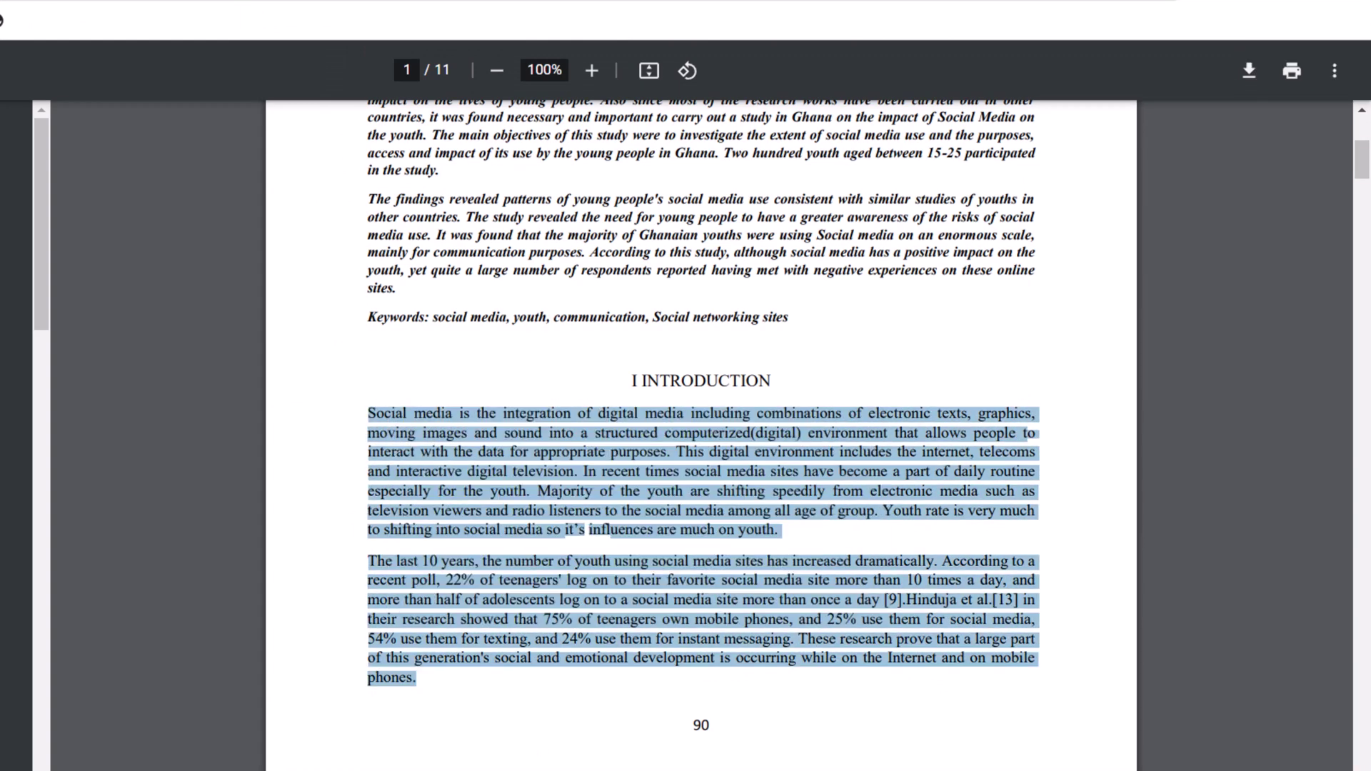
{"action": "left_click", "coordinate": [329, 7]}
{"action": "right_click", "coordinate": [365, 731]}
{"action": "left_click", "coordinate": [417, 563]}
Select the page-2 passage from 'Most youth' to 'identity formation' in the PDF
{"action": "key", "text": "ctrl+Tab"}
{"action": "scroll", "coordinate": [551, 521], "scroll_direction": "down", "scroll_amount": 8}
{"action": "left_click_drag", "start_coordinate": [488, 553], "coordinate": [407, 293]}
{"action": "key", "text": "ctrl+Tab"}
Append the copied passage and send 'what is the main idea of this introduction'
{"action": "right_click", "coordinate": [389, 726]}
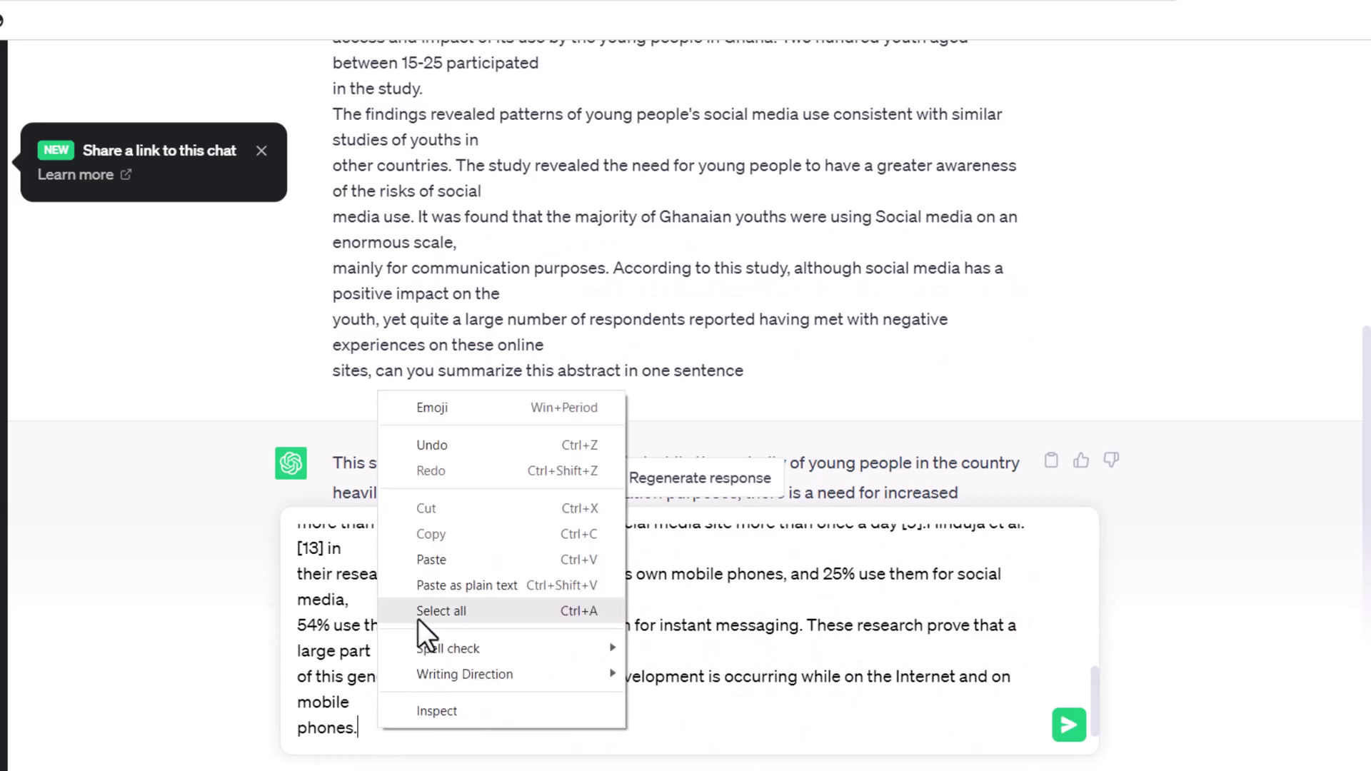
{"action": "left_click", "coordinate": [421, 559]}
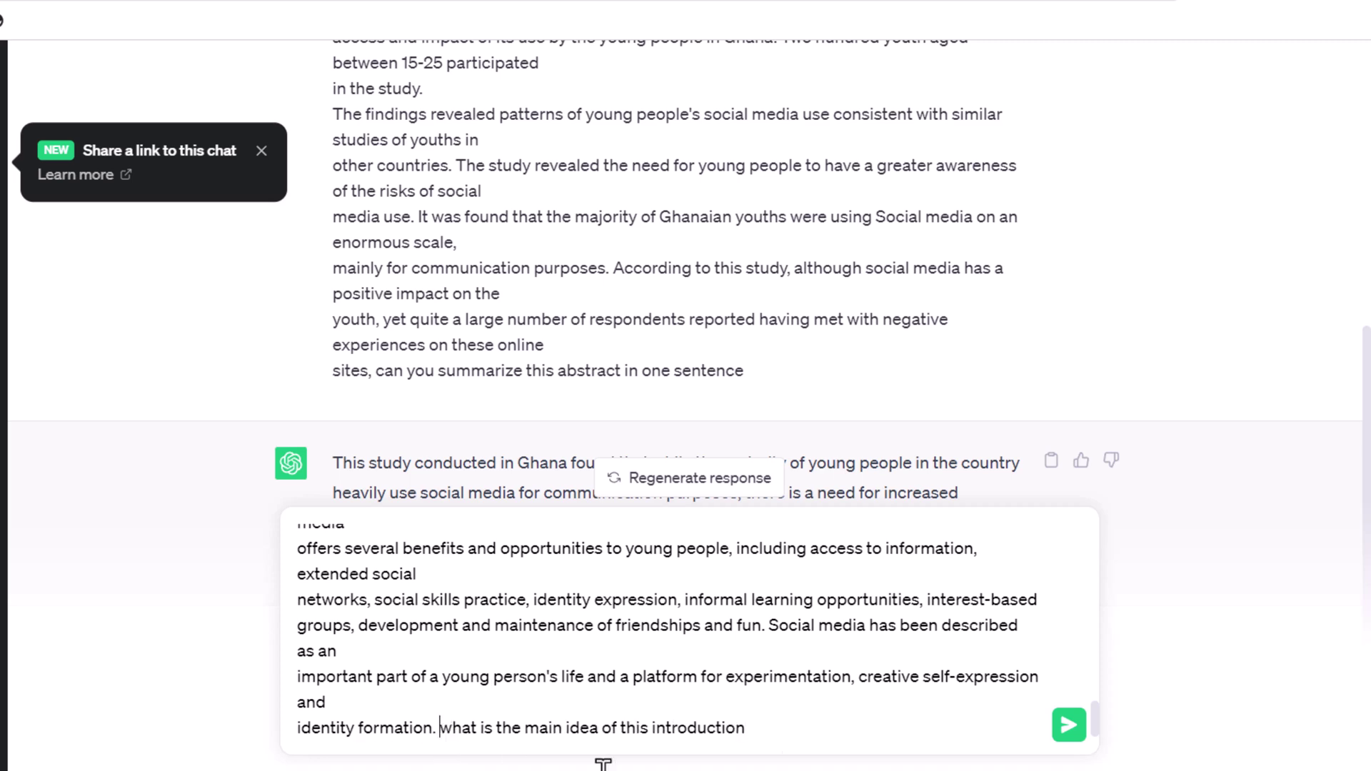
{"action": "left_click", "coordinate": [1070, 740]}
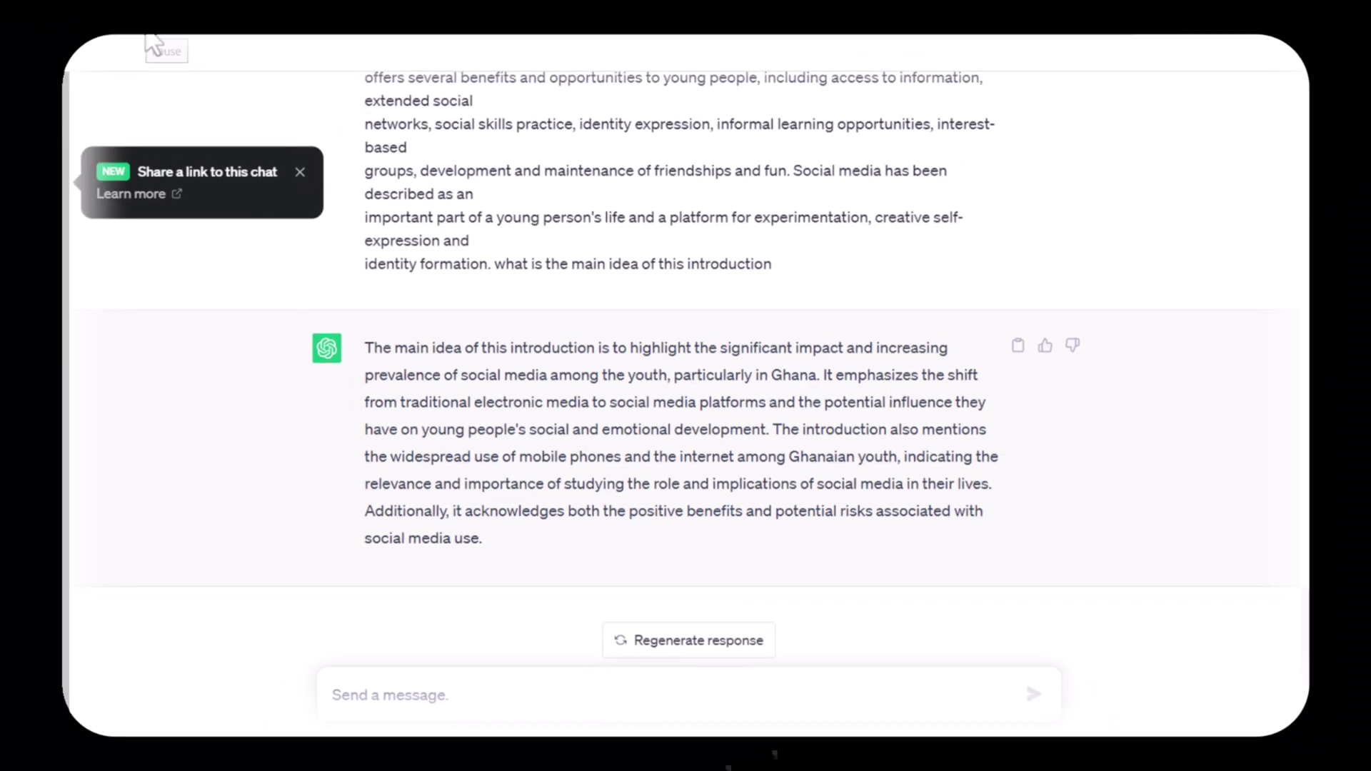
Scroll back up the chat and select the earlier one-sentence summary reply
{"action": "scroll", "coordinate": [575, 457], "scroll_direction": "up", "scroll_amount": 15}
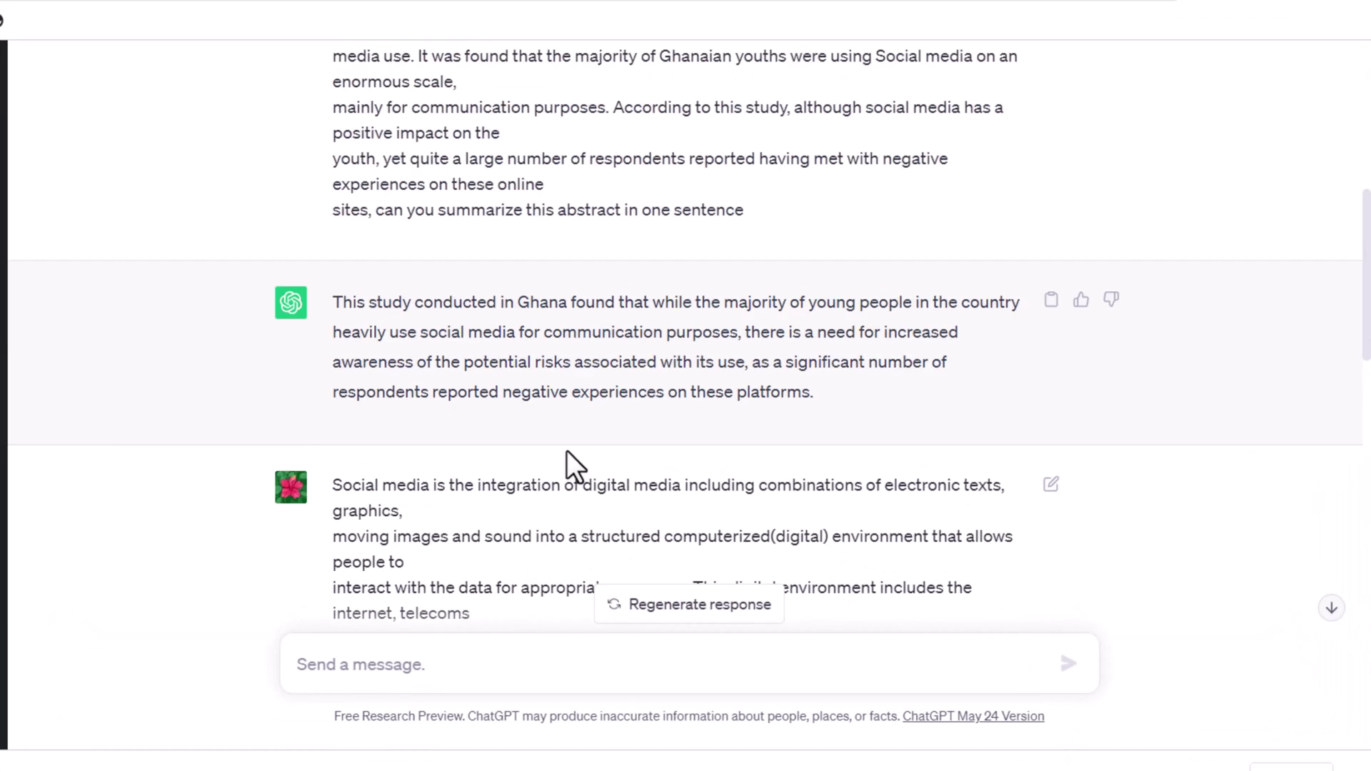
{"action": "left_click_drag", "start_coordinate": [811, 393], "coordinate": [329, 315]}
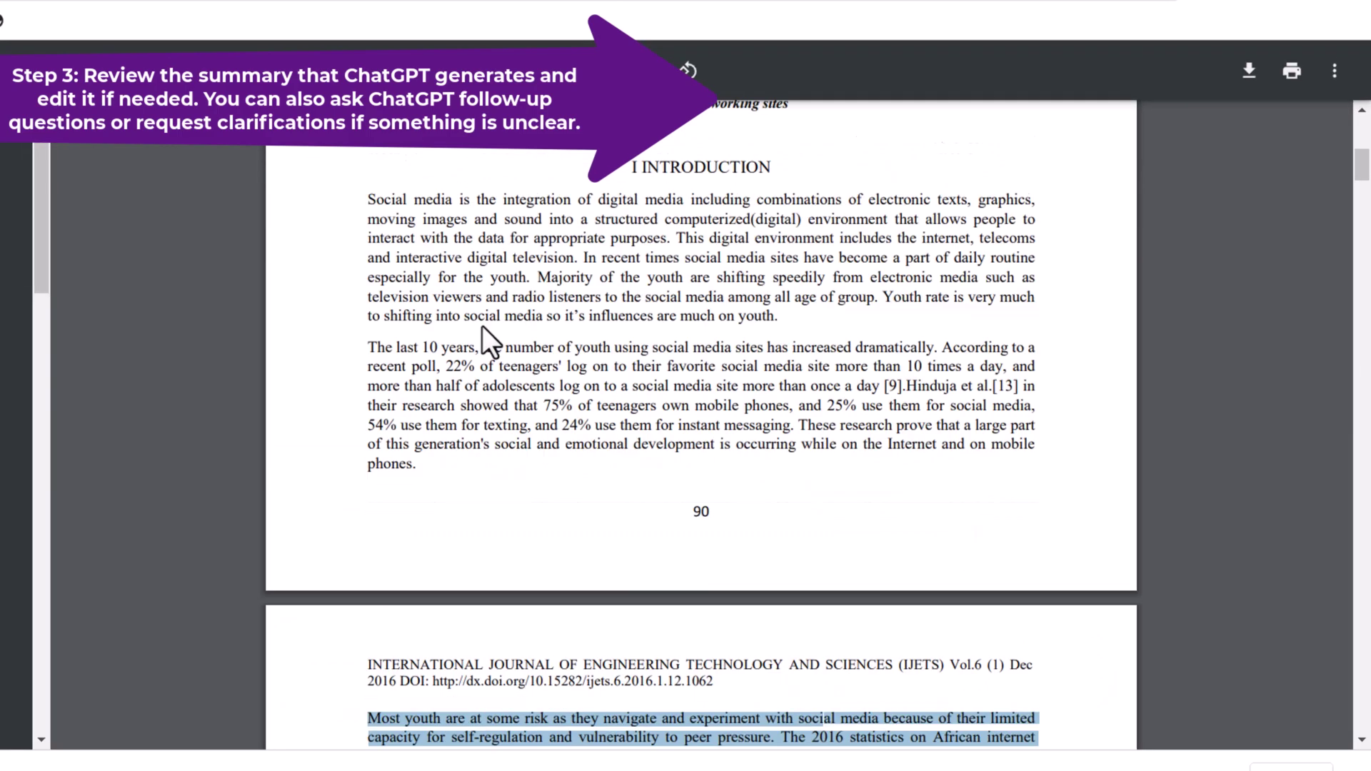
{"action": "scroll", "coordinate": [457, 336], "scroll_direction": "up", "scroll_amount": 5}
{"action": "left_click", "coordinate": [357, 236]}
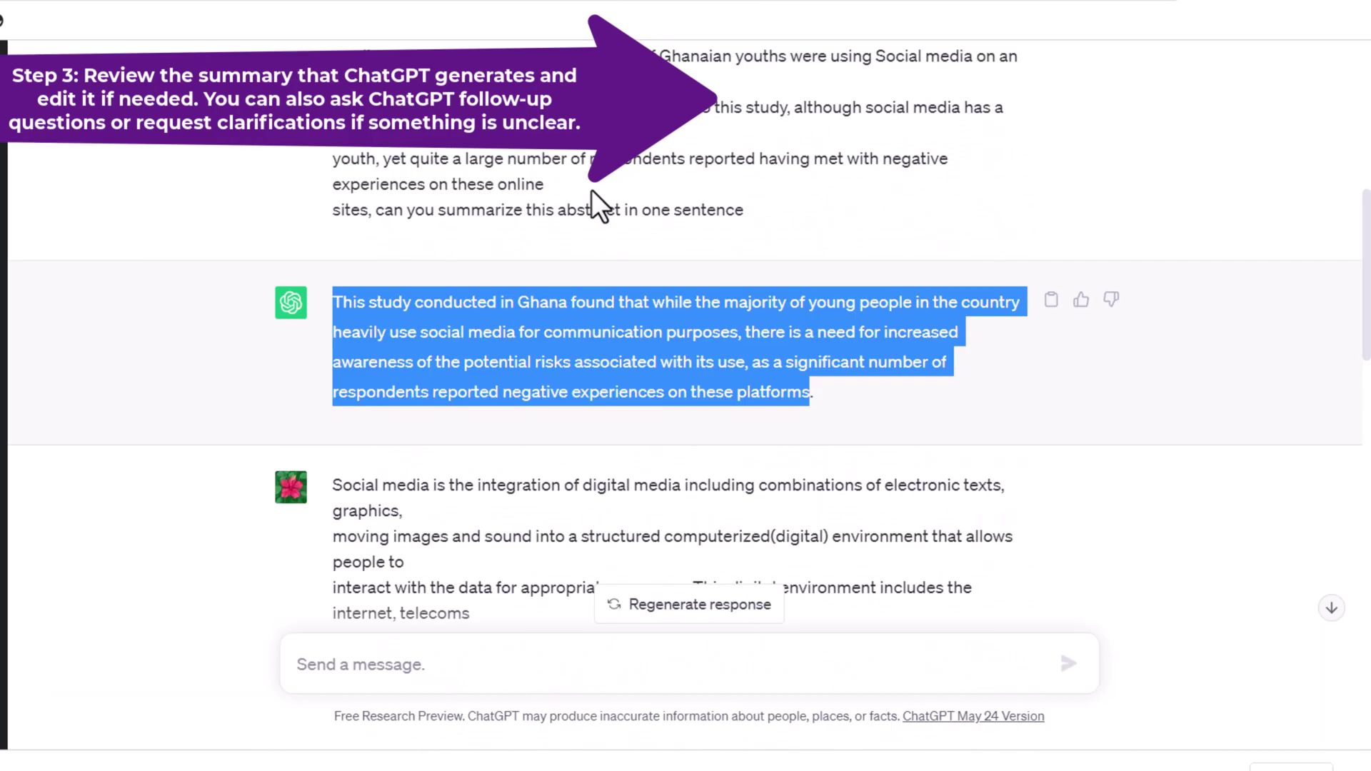
{"action": "scroll", "coordinate": [557, 285], "scroll_direction": "down", "scroll_amount": 10}
Paste the first Introduction paragraph from the PDF into the message box
{"action": "left_click_drag", "start_coordinate": [462, 491], "coordinate": [343, 294]}
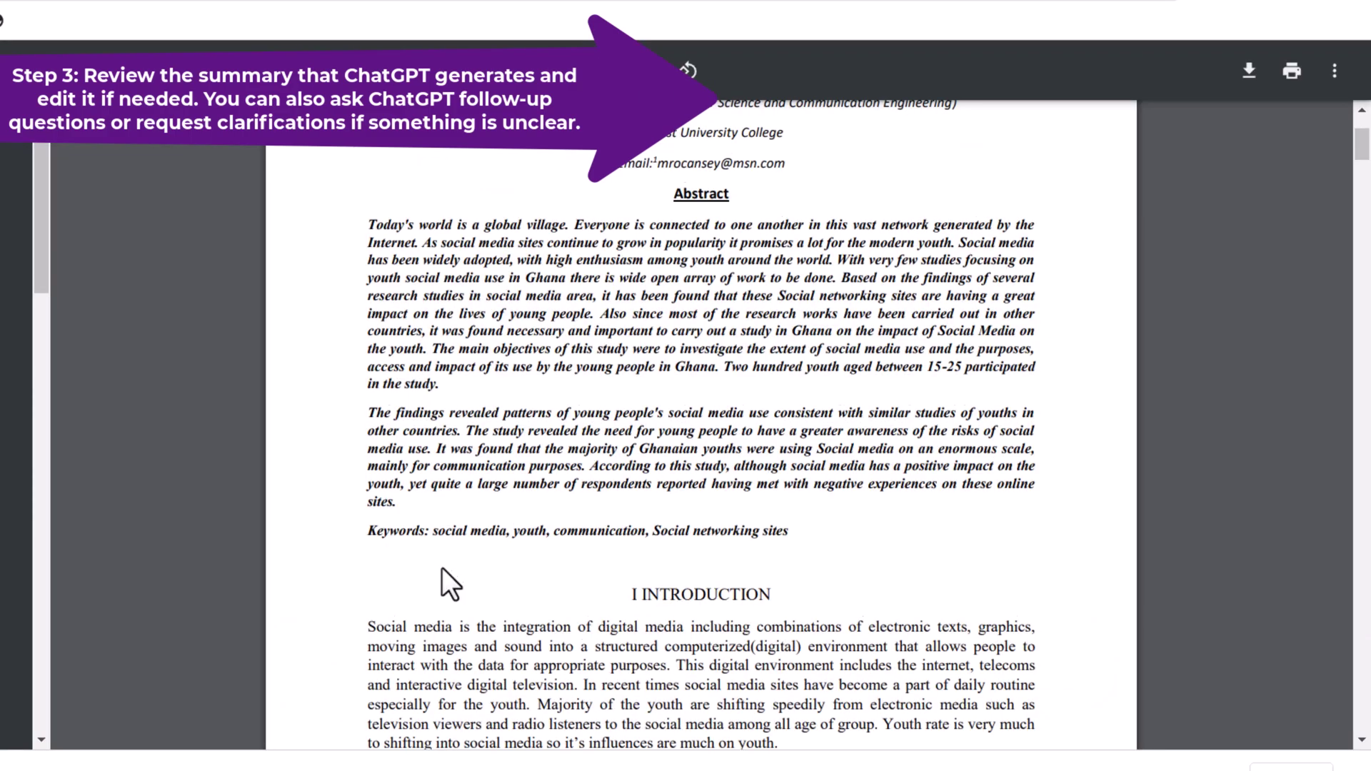
{"action": "scroll", "coordinate": [443, 567], "scroll_direction": "down", "scroll_amount": 5}
{"action": "left_click_drag", "start_coordinate": [368, 306], "coordinate": [444, 556]}
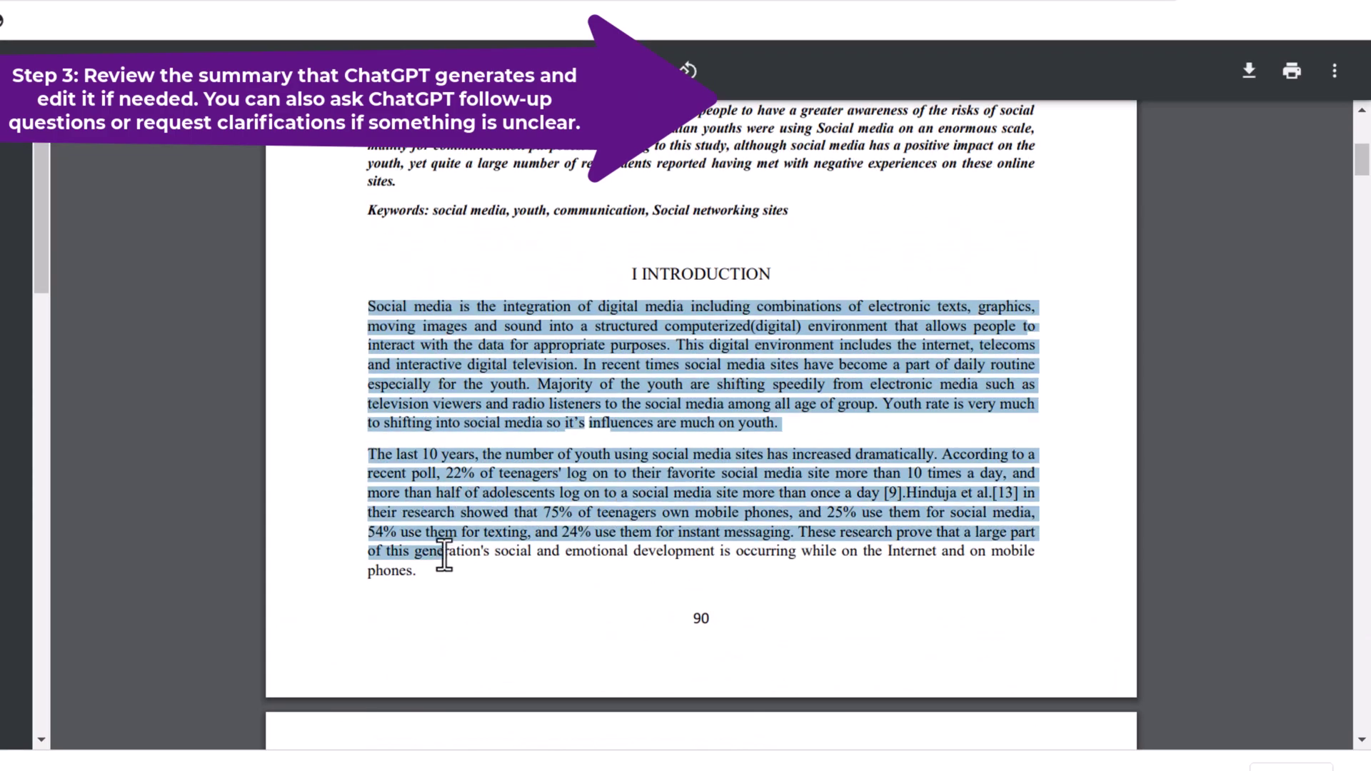
{"action": "left_click_drag", "start_coordinate": [320, 392], "coordinate": [319, 384]}
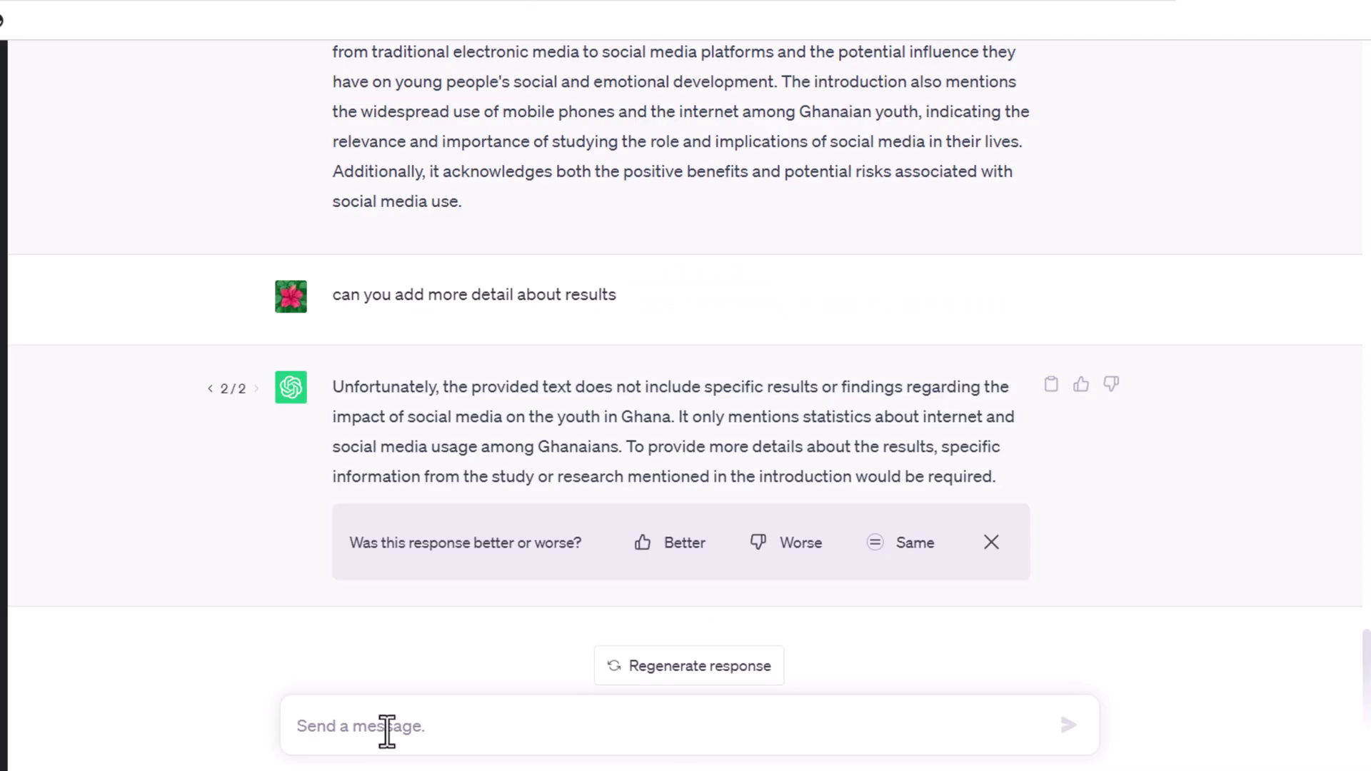
{"action": "right_click", "coordinate": [386, 732]}
{"action": "left_click", "coordinate": [447, 559]}
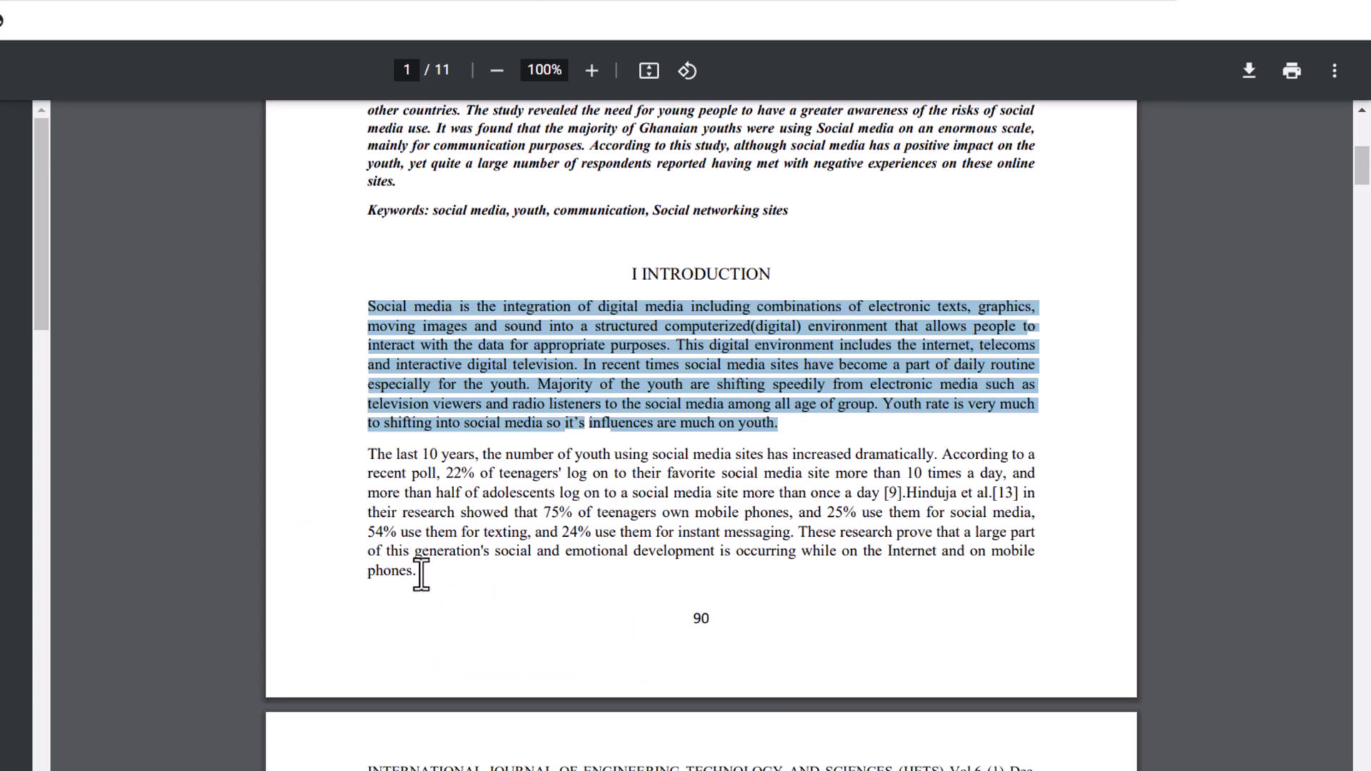
Paste the second Introduction paragraph after the first in the message
{"action": "left_click_drag", "start_coordinate": [422, 571], "coordinate": [371, 454]}
{"action": "left_click", "coordinate": [398, 569]}
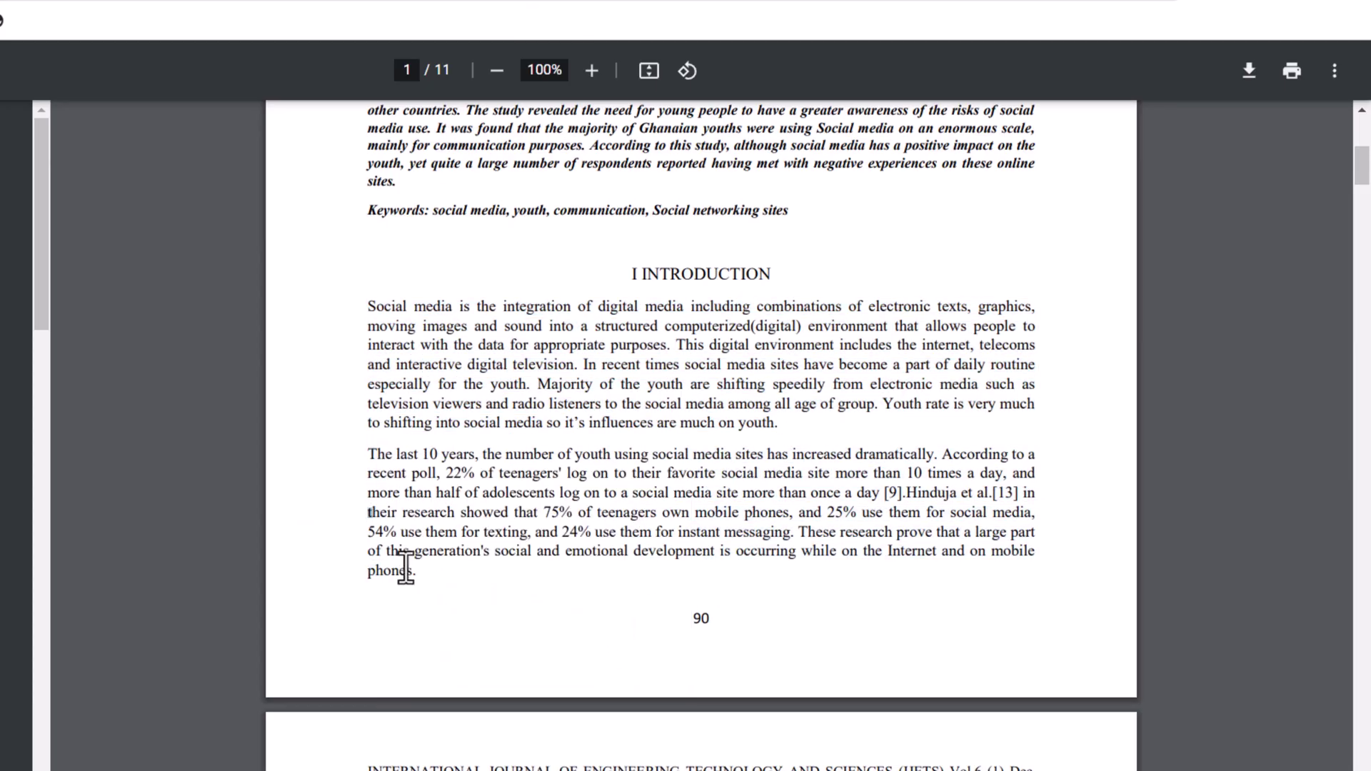
{"action": "left_click_drag", "start_coordinate": [417, 571], "coordinate": [372, 454]}
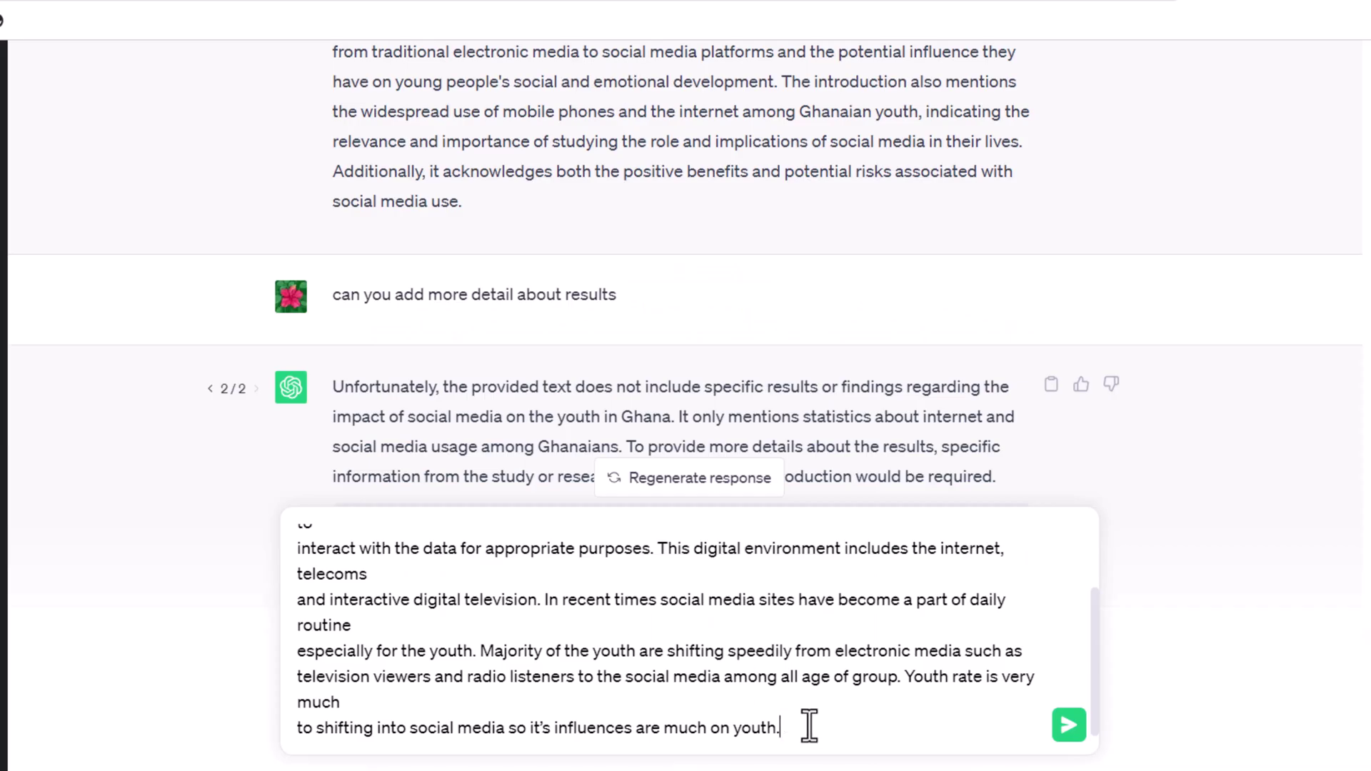
{"action": "right_click", "coordinate": [809, 727]}
{"action": "left_click", "coordinate": [847, 586]}
Type 'can you add more detail about results' and send it
{"action": "type", "text": "can you add morw"}
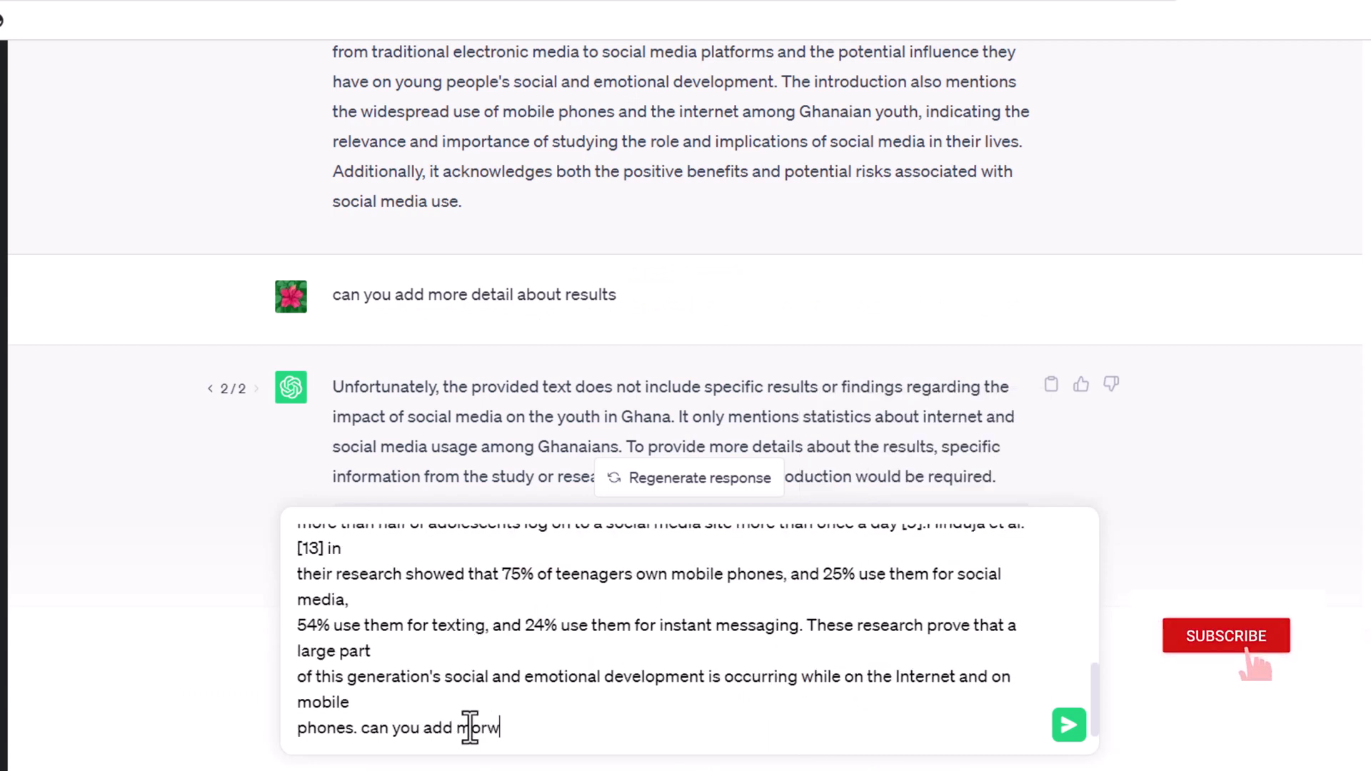
{"action": "key", "text": "BackSpace"}
{"action": "type", "text": "e detail about results"}
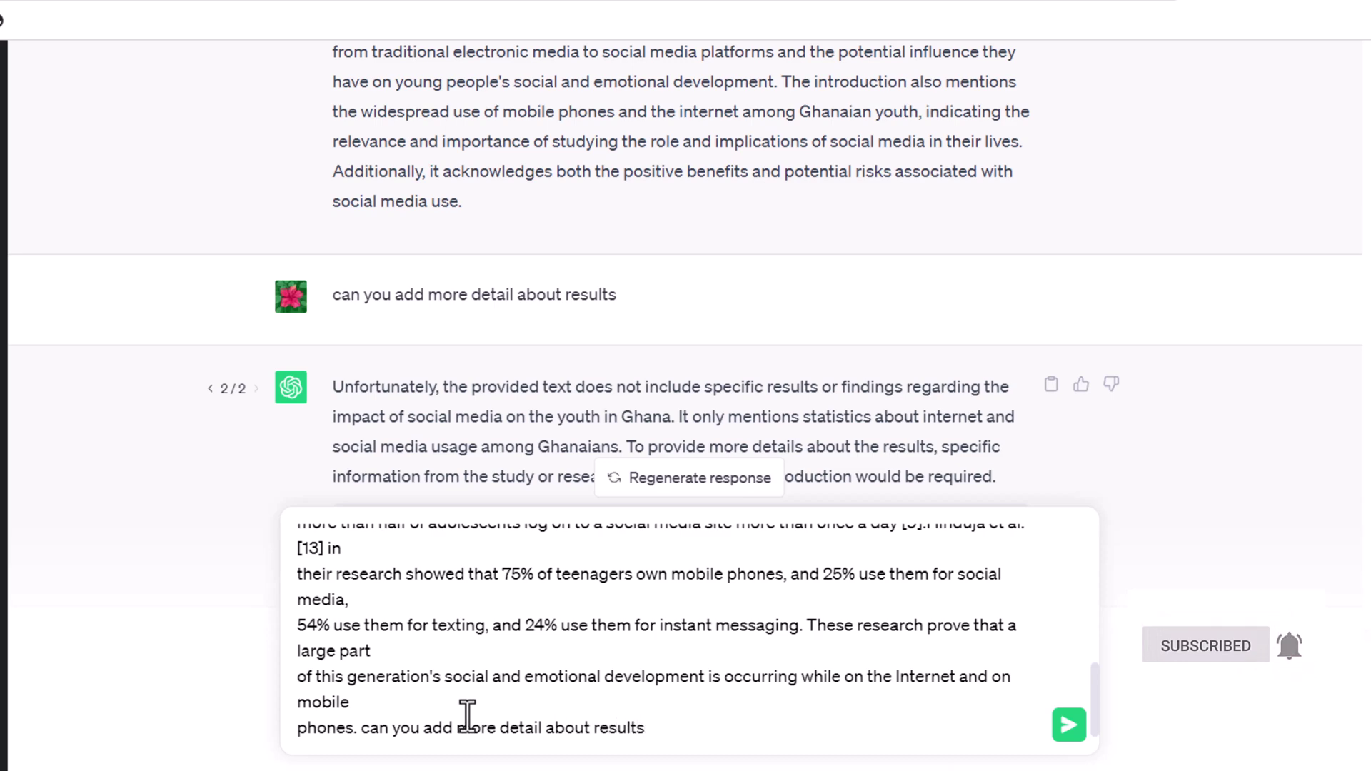
{"action": "left_click", "coordinate": [1070, 727]}
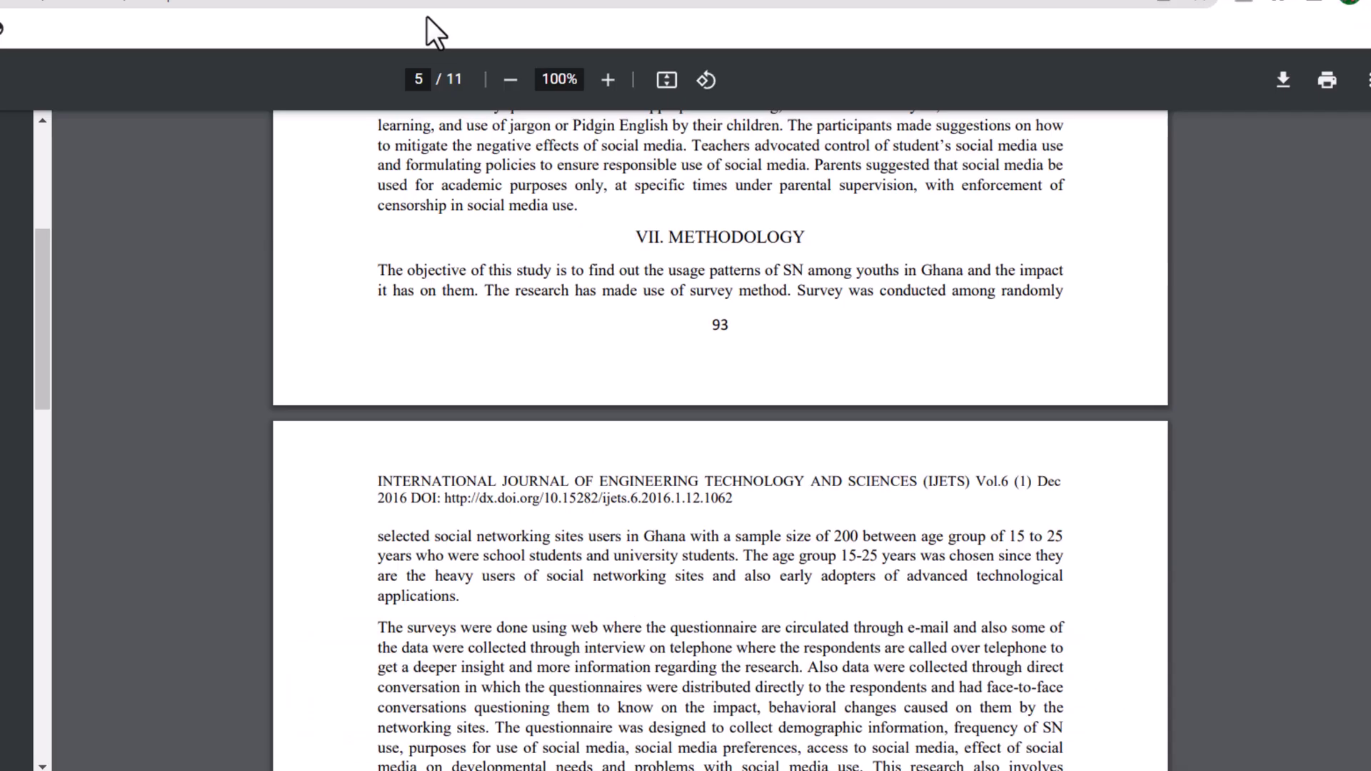
Send the second Introduction paragraph plus 'How does graph theory help with image segmentation?'
{"action": "scroll", "coordinate": [473, 401], "scroll_direction": "up", "scroll_amount": 20}
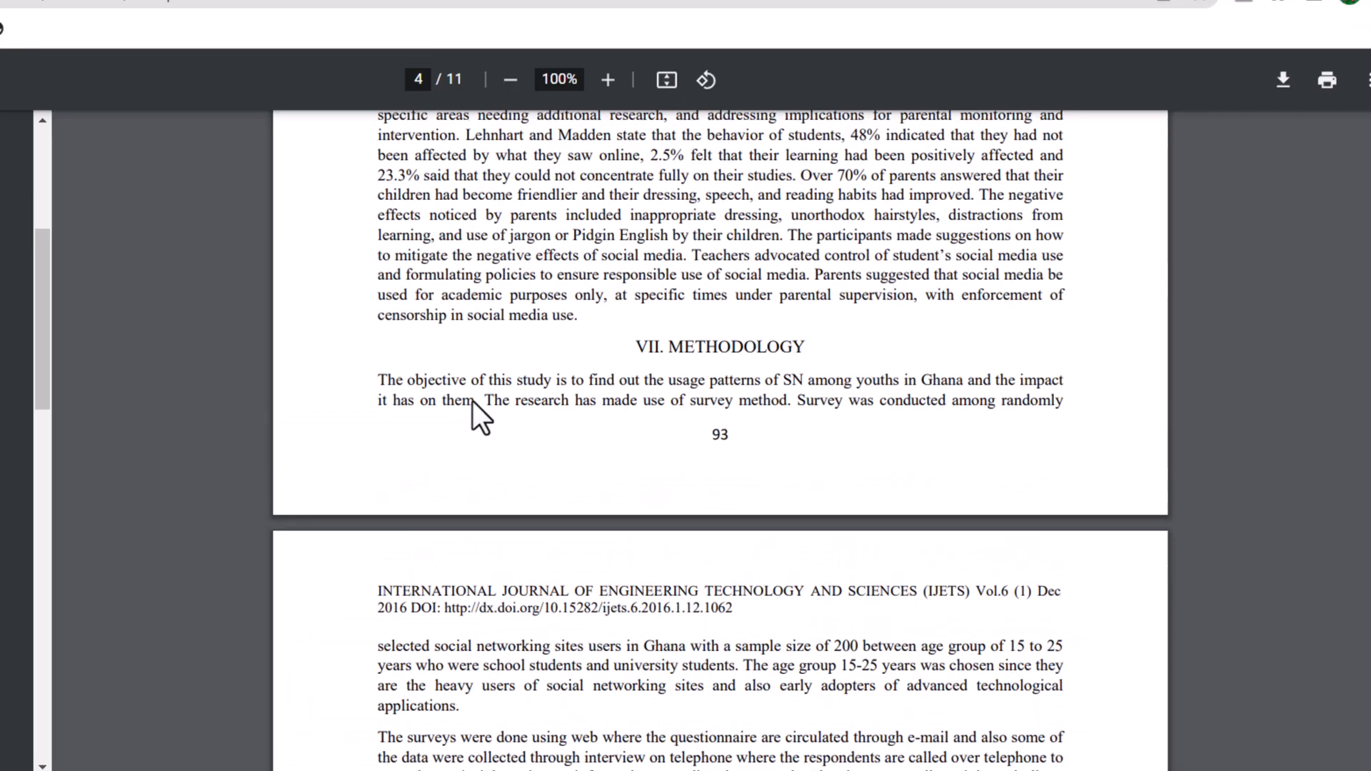
{"action": "scroll", "coordinate": [478, 396], "scroll_direction": "up", "scroll_amount": 15}
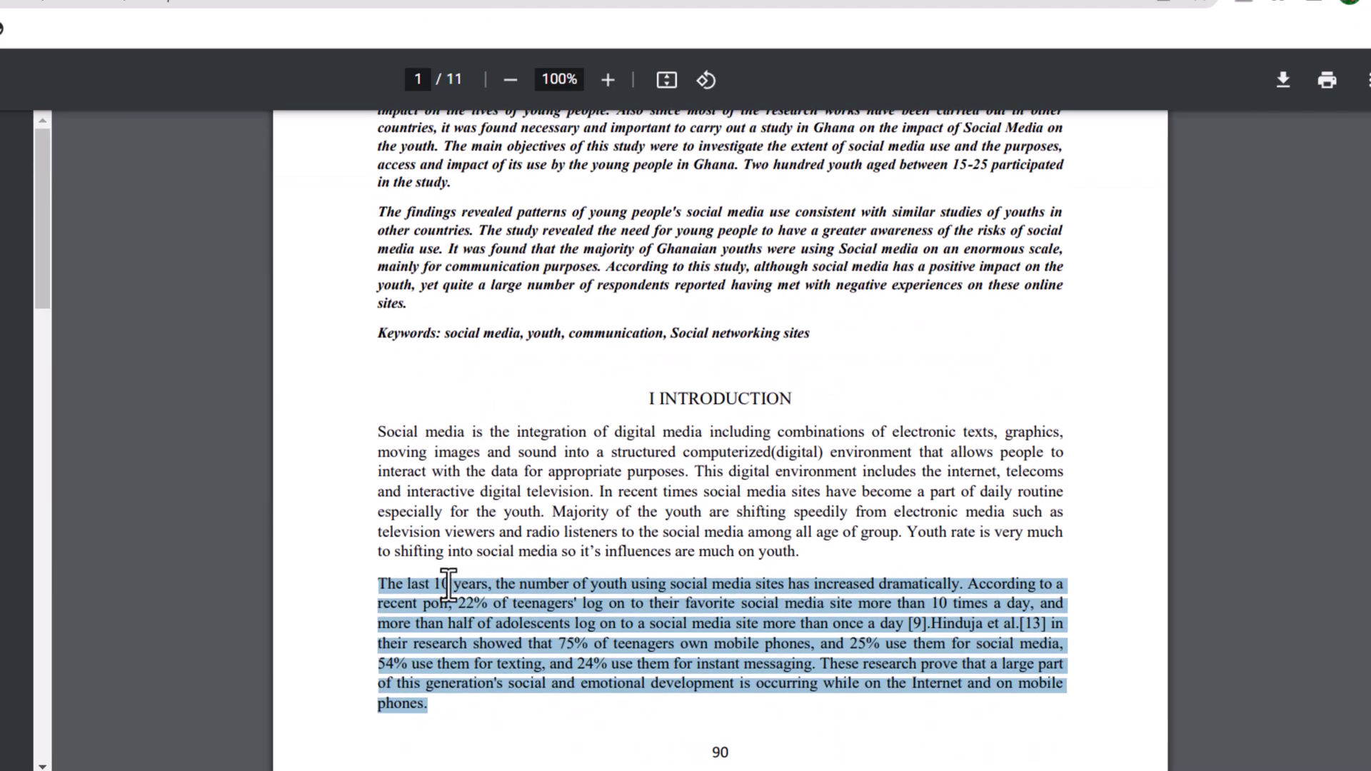
{"action": "left_click", "coordinate": [426, 646]}
{"action": "left_click_drag", "start_coordinate": [424, 703], "coordinate": [380, 590]}
{"action": "right_click", "coordinate": [413, 598]}
{"action": "left_click", "coordinate": [428, 603]}
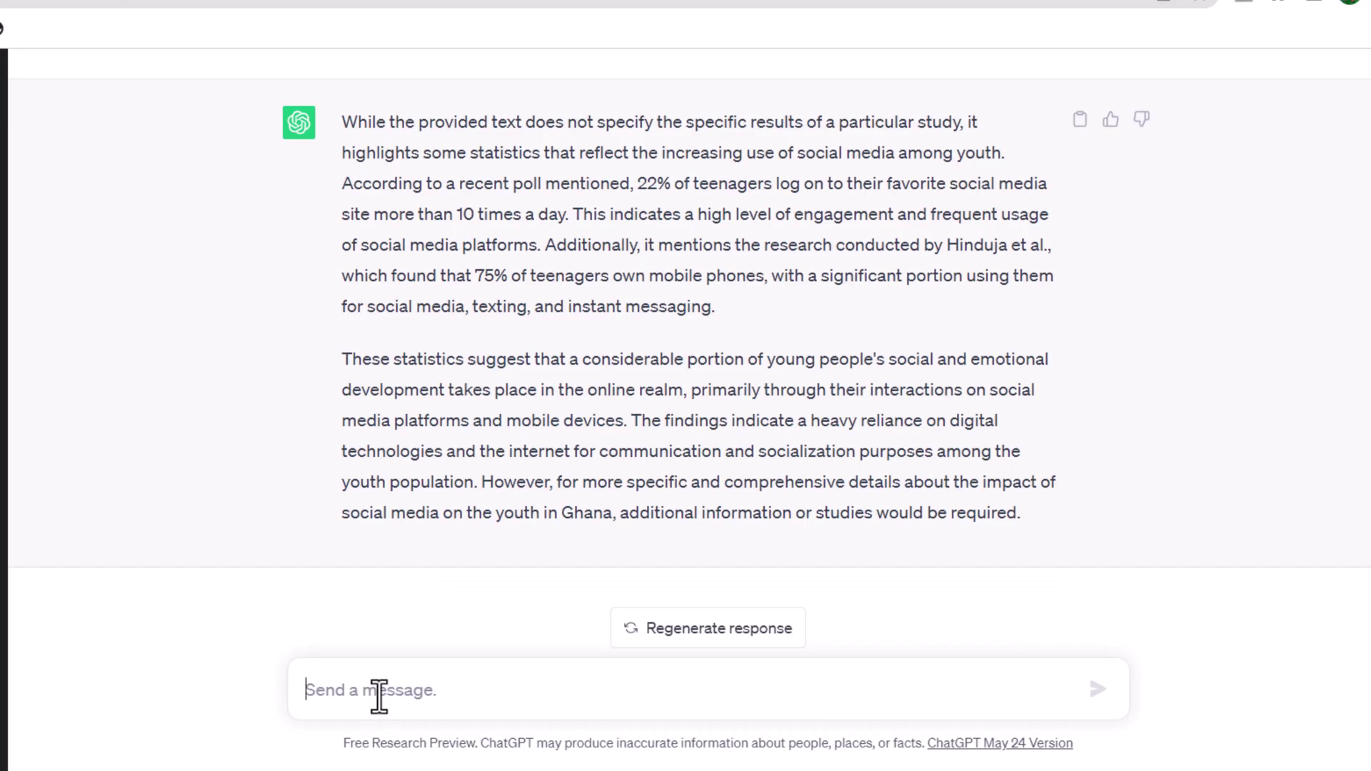
{"action": "right_click", "coordinate": [331, 688]}
{"action": "left_click", "coordinate": [389, 512]}
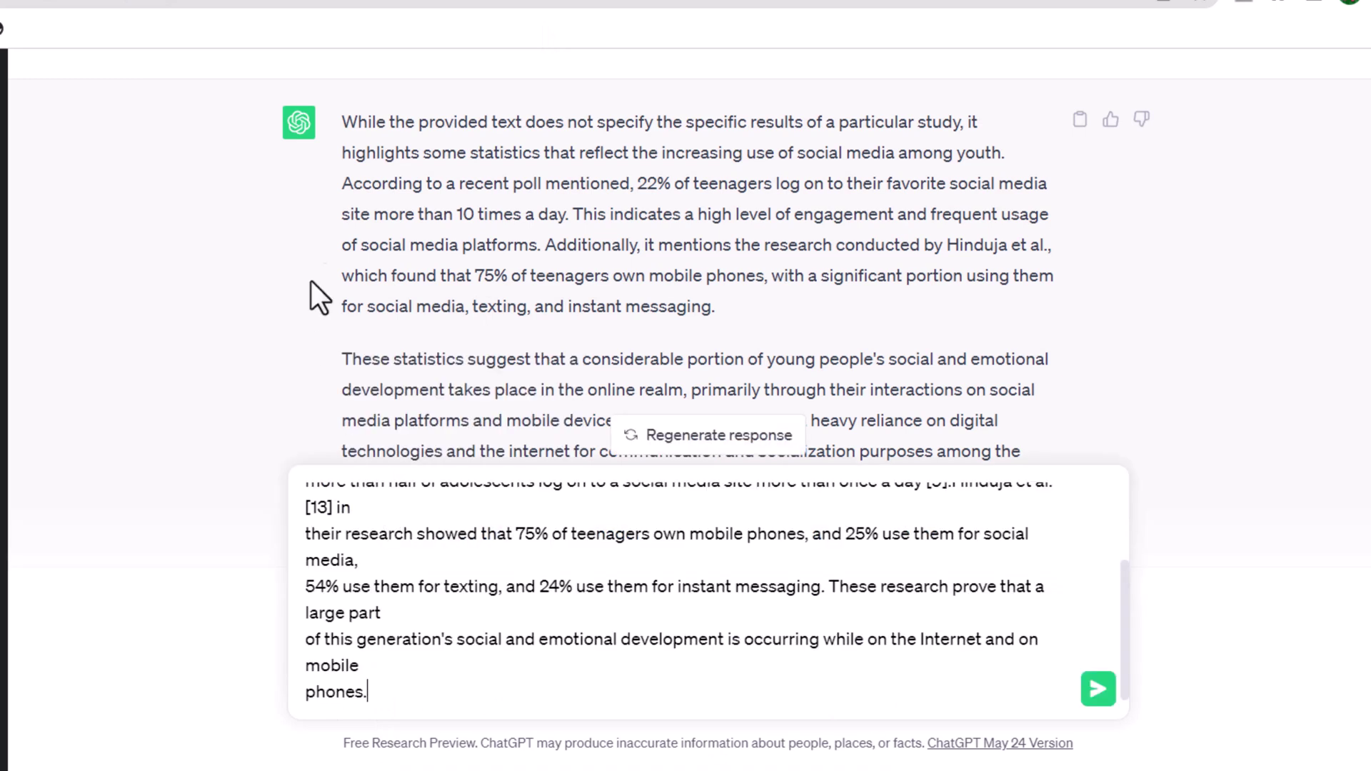
{"action": "key", "text": "ctrl+v"}
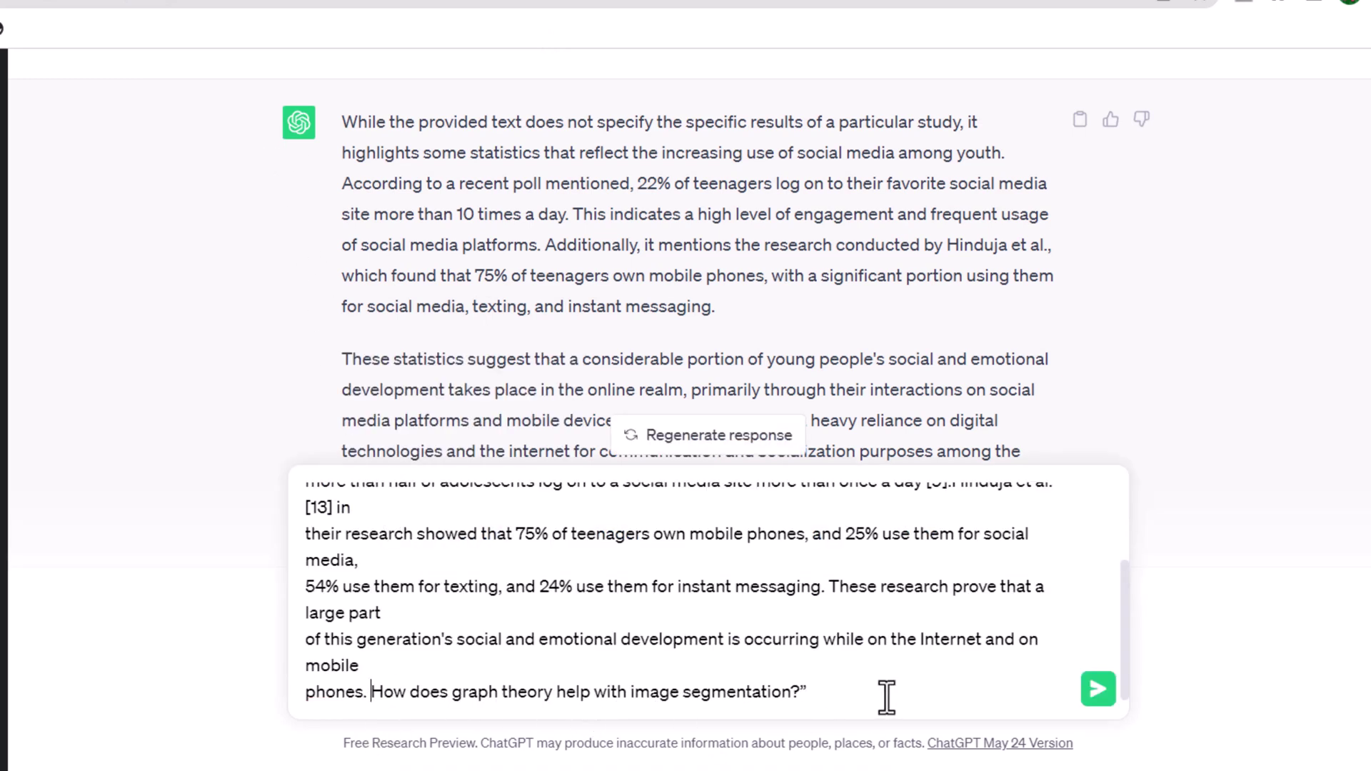
{"action": "left_click", "coordinate": [1100, 691]}
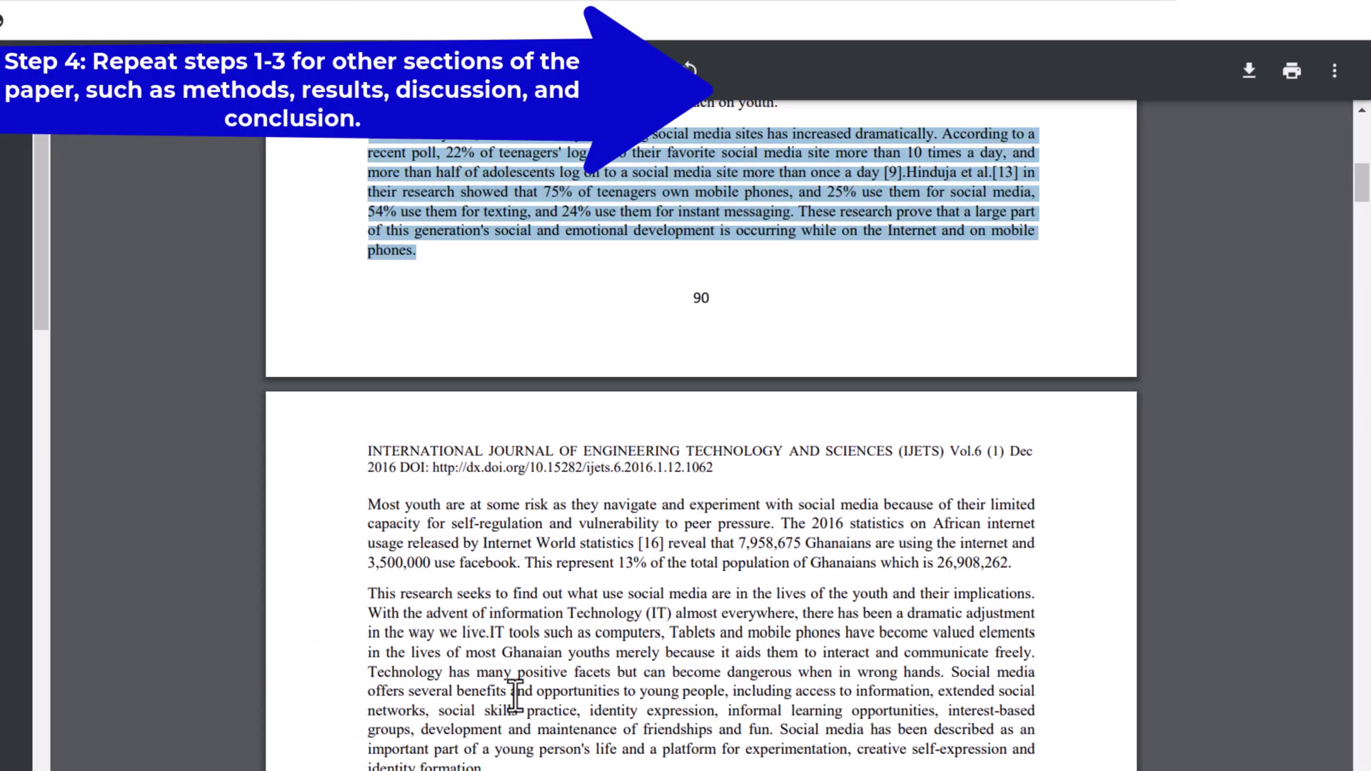
Paste the Statement of Problem paragraphs and send 'can you please summarize this problem statement'
{"action": "scroll", "coordinate": [562, 551], "scroll_direction": "down", "scroll_amount": 6}
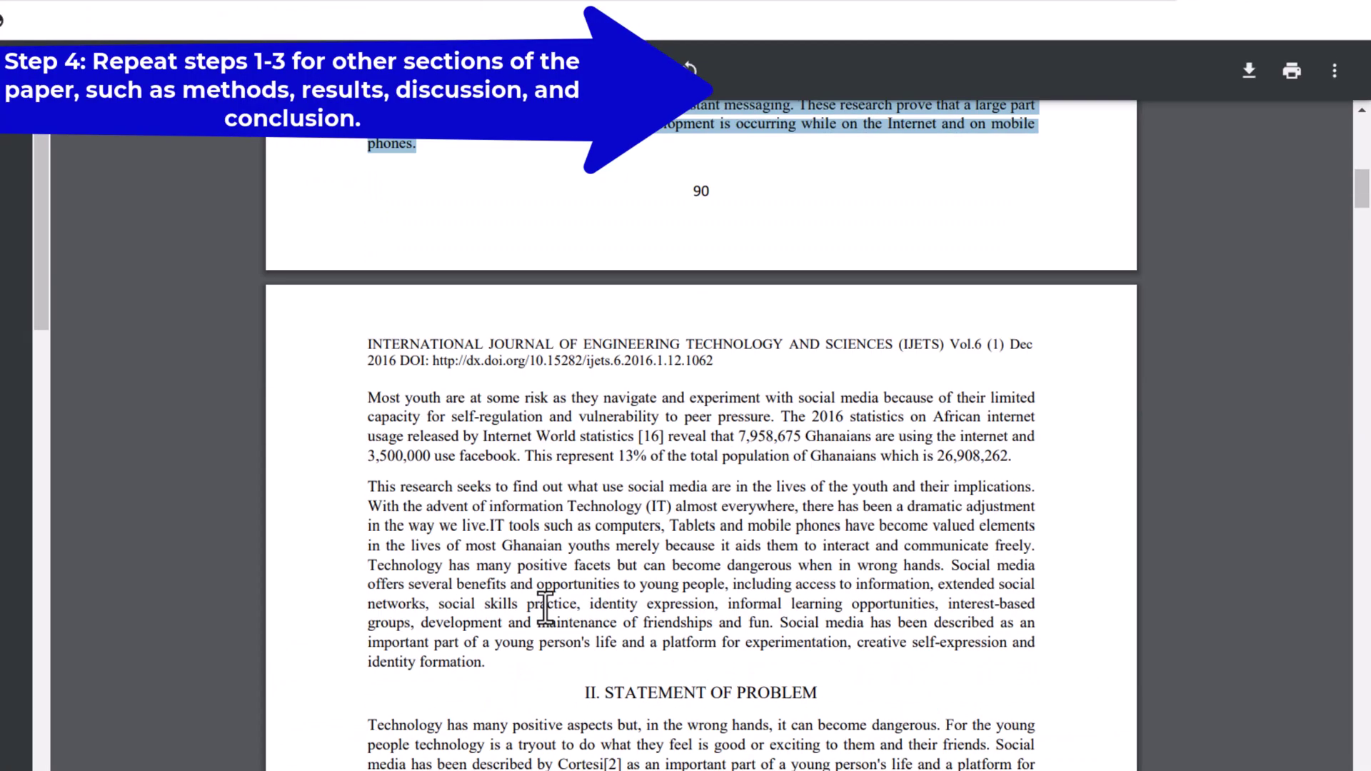
{"action": "left_click_drag", "start_coordinate": [561, 551], "coordinate": [359, 296]}
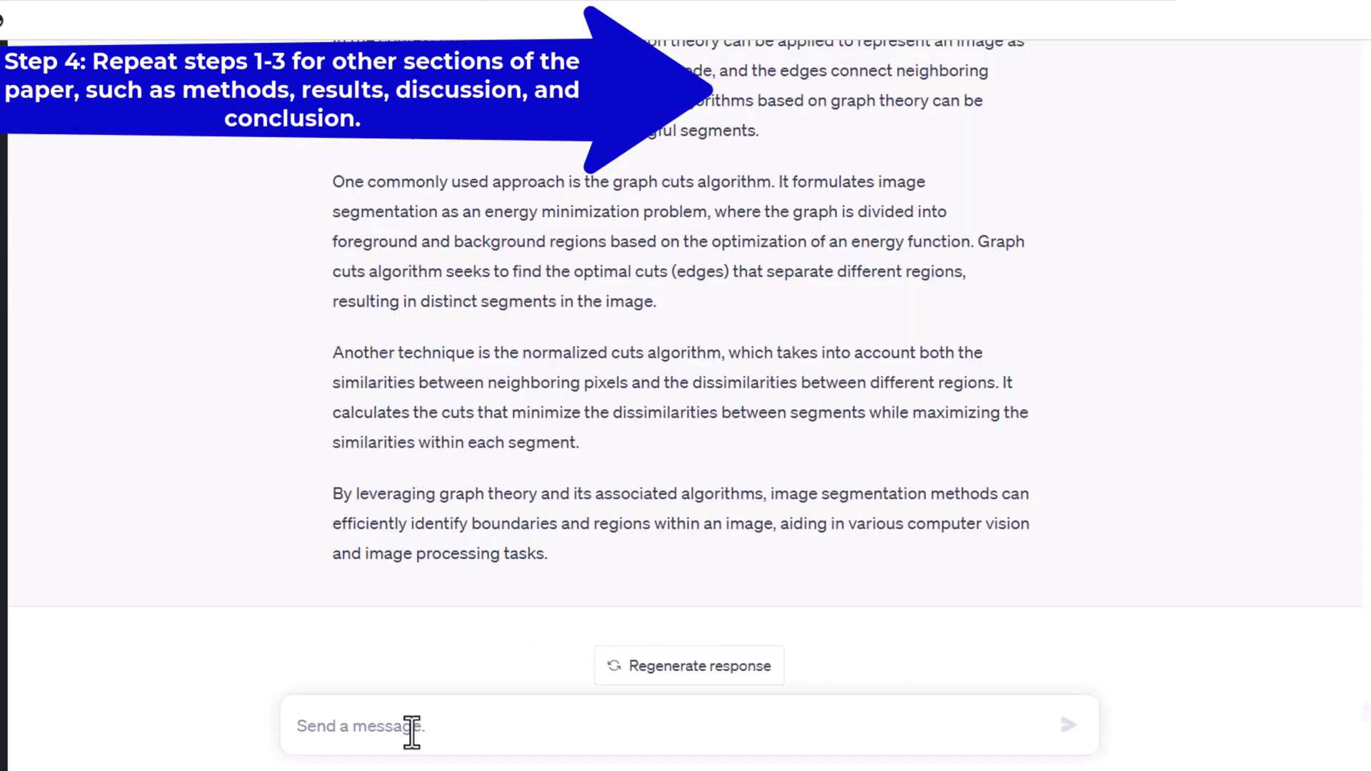
{"action": "left_click", "coordinate": [410, 728]}
{"action": "key", "text": "ctrl+v"}
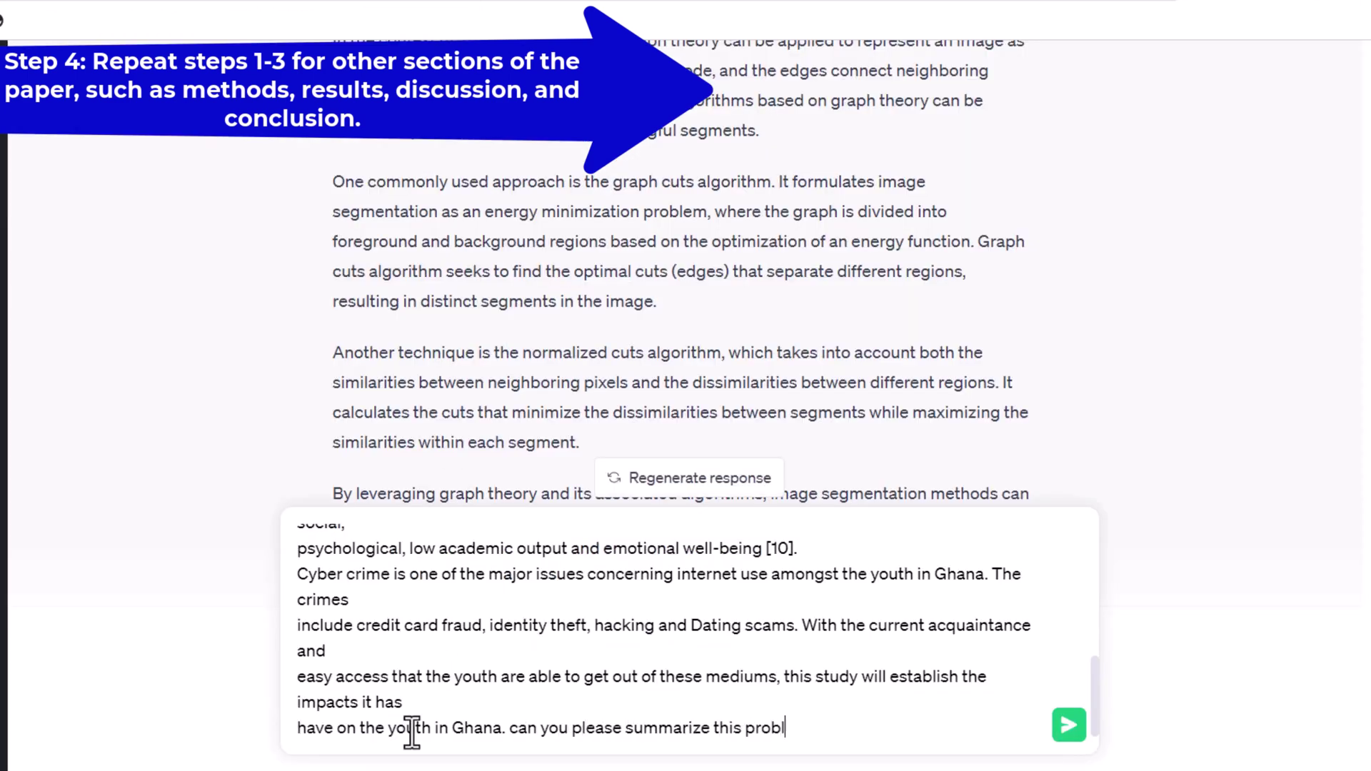
{"action": "type", "text": "can you please summarize this problem statement"}
{"action": "left_click", "coordinate": [1070, 729]}
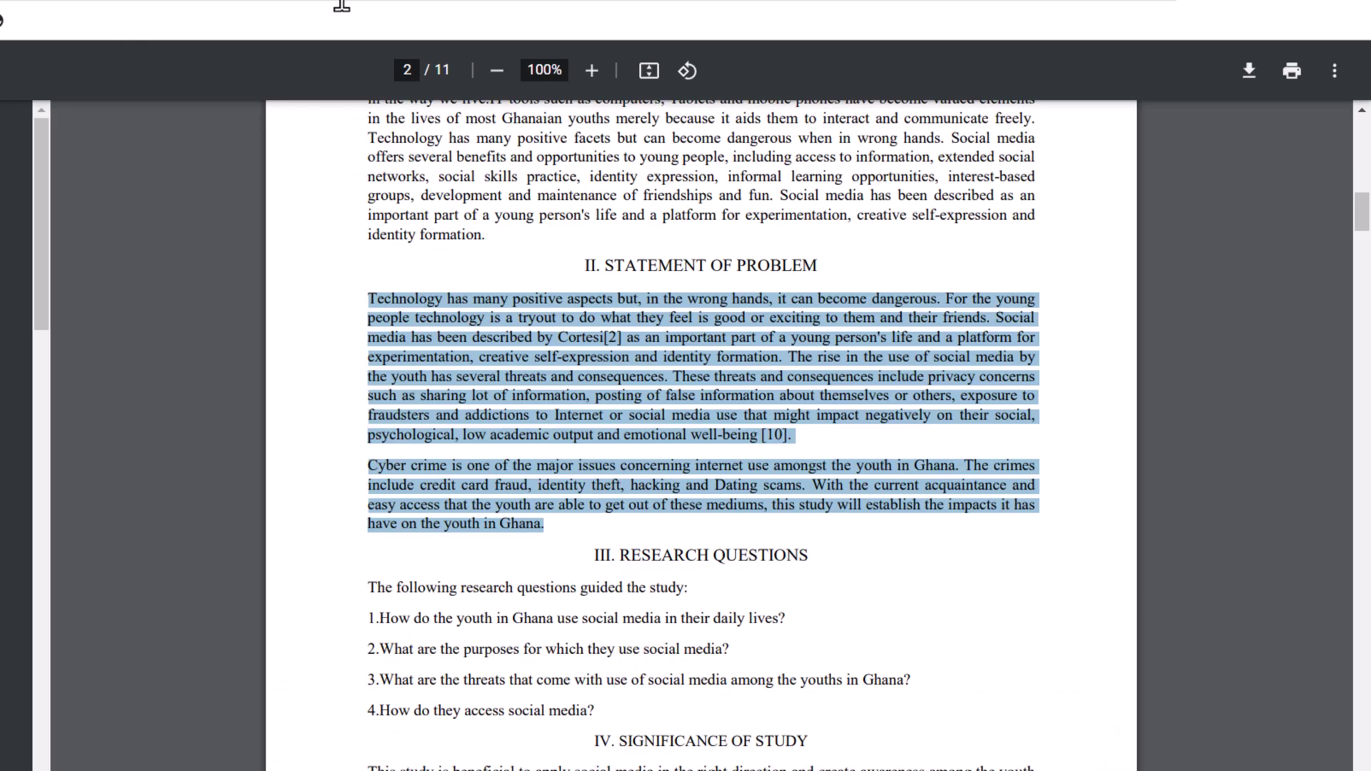
Copy the first paragraph under IX. Discussion of Results on page 9
{"action": "scroll", "coordinate": [587, 529], "scroll_direction": "down", "scroll_amount": 5}
{"action": "left_click_drag", "start_coordinate": [1000, 423], "coordinate": [452, 383]}
{"action": "scroll", "coordinate": [453, 443], "scroll_direction": "down", "scroll_amount": 20}
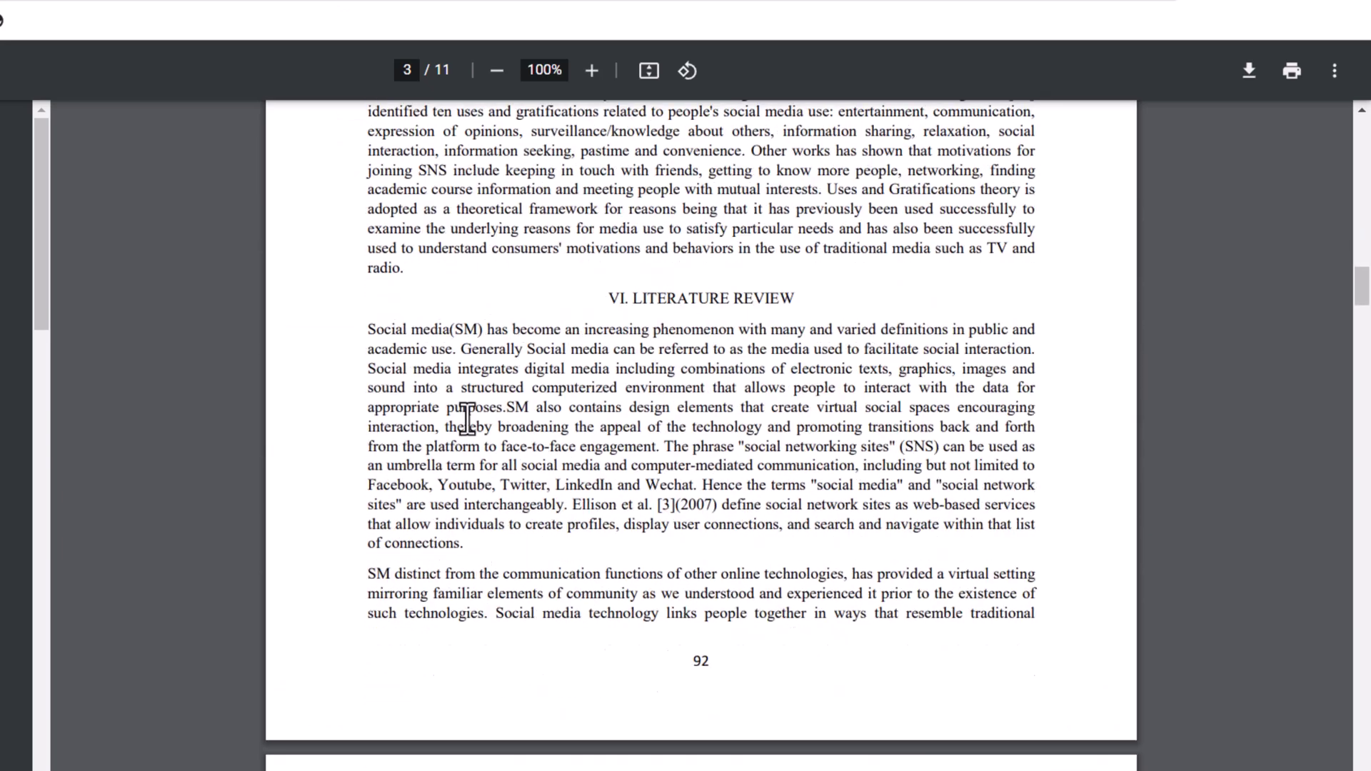
{"action": "scroll", "coordinate": [469, 415], "scroll_direction": "down", "scroll_amount": 20}
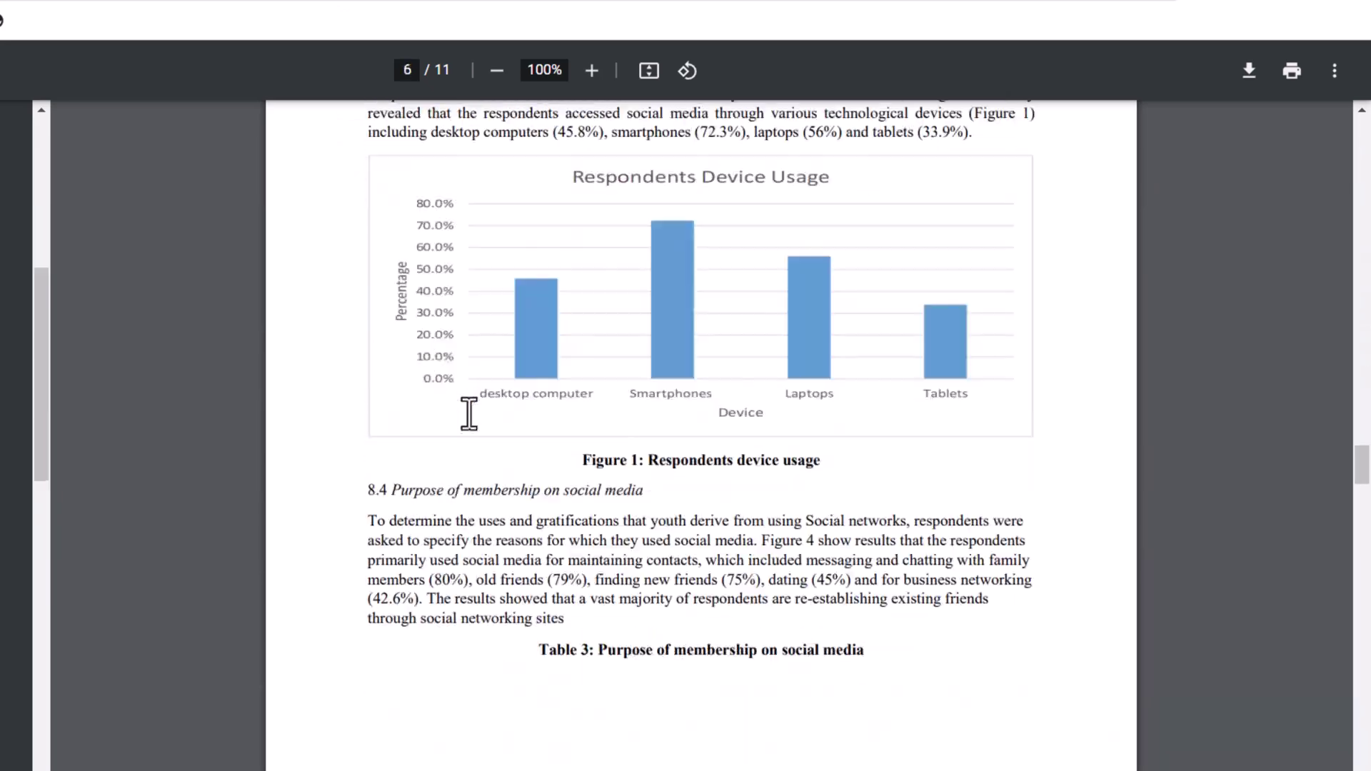
{"action": "scroll", "coordinate": [469, 410], "scroll_direction": "down", "scroll_amount": 15}
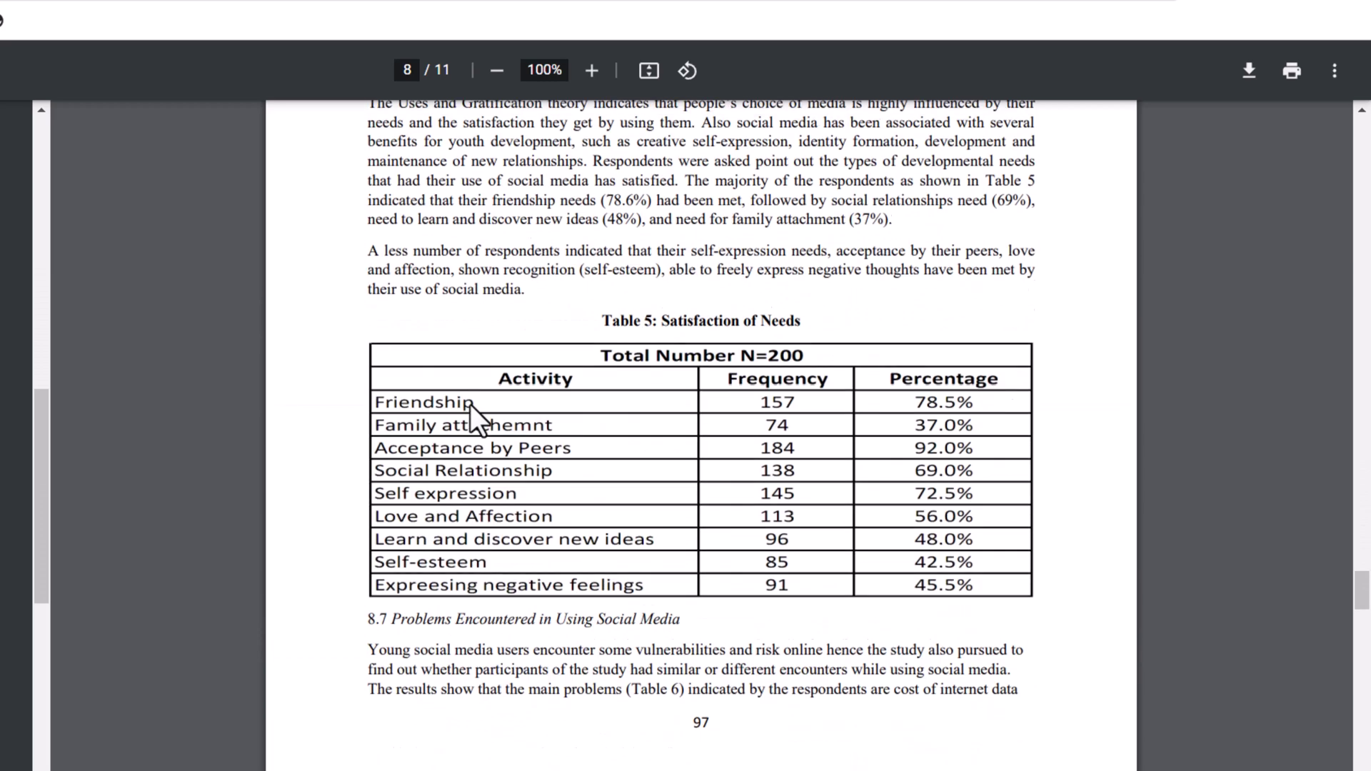
{"action": "scroll", "coordinate": [470, 404], "scroll_direction": "down", "scroll_amount": 10}
{"action": "left_click_drag", "start_coordinate": [444, 714], "coordinate": [380, 207]}
{"action": "double_click", "coordinate": [377, 211]}
{"action": "right_click", "coordinate": [397, 196]}
{"action": "key", "text": "Escape"}
{"action": "left_click", "coordinate": [376, 198]}
{"action": "left_click_drag", "start_coordinate": [1023, 348], "coordinate": [412, 184]}
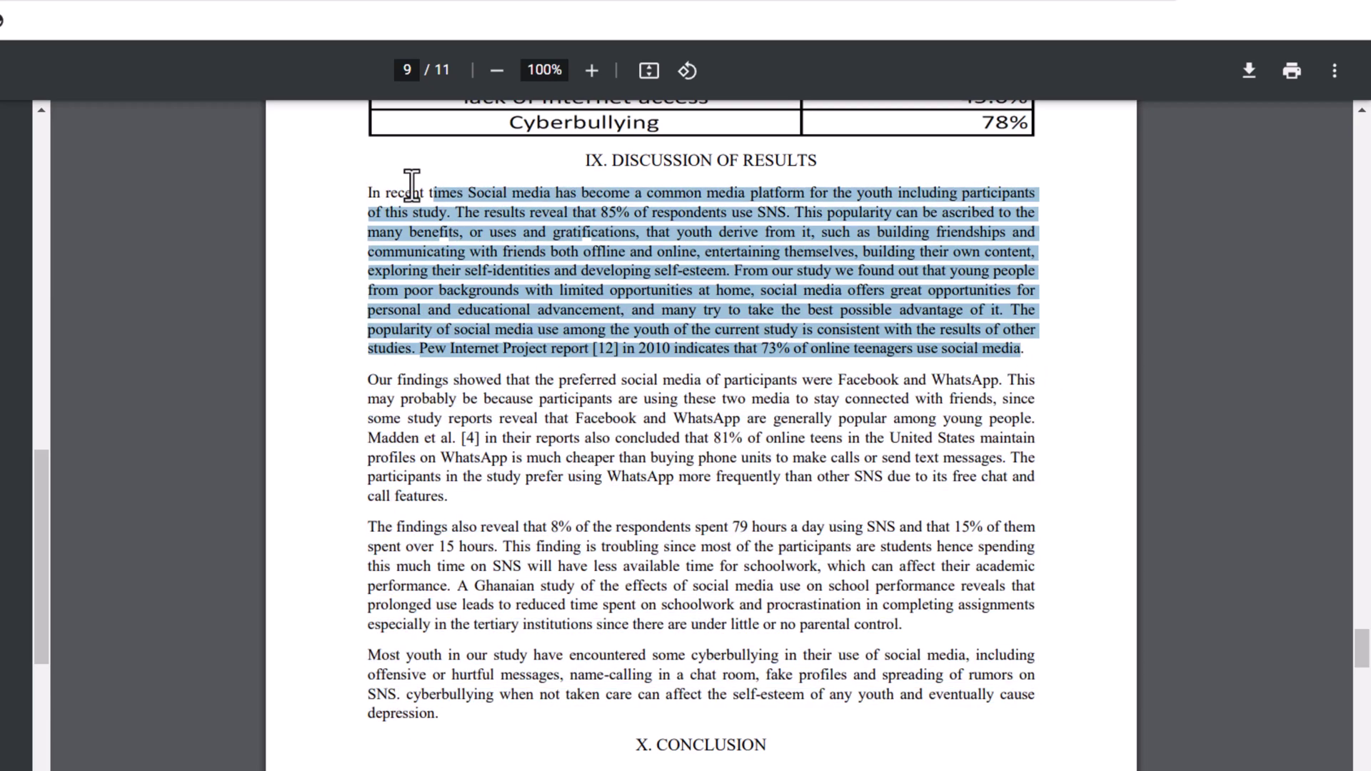
{"action": "key", "text": "ctrl+c"}
Paste the Discussion paragraph into the ChatGPT message box
{"action": "left_click", "coordinate": [572, 7]}
{"action": "left_click", "coordinate": [361, 725]}
{"action": "key", "text": "ctrl+v"}
Copy the 'Our findings' paragraph from the PDF into the message
{"action": "key", "text": "ctrl+Tab"}
{"action": "left_click_drag", "start_coordinate": [428, 496], "coordinate": [368, 377]}
{"action": "left_click", "coordinate": [403, 421]}
{"action": "left_click_drag", "start_coordinate": [454, 499], "coordinate": [367, 376]}
{"action": "right_click", "coordinate": [405, 397]}
{"action": "left_click", "coordinate": [406, 397]}
{"action": "key", "text": "ctrl+Tab"}
{"action": "key", "text": "ctrl+v"}
Add the last two Discussion paragraphs to the message
{"action": "key", "text": "ctrl+Tab"}
{"action": "left_click_drag", "start_coordinate": [439, 715], "coordinate": [367, 527]}
{"action": "right_click", "coordinate": [397, 532]}
{"action": "left_click", "coordinate": [432, 548]}
{"action": "key", "text": "ctrl+Tab"}
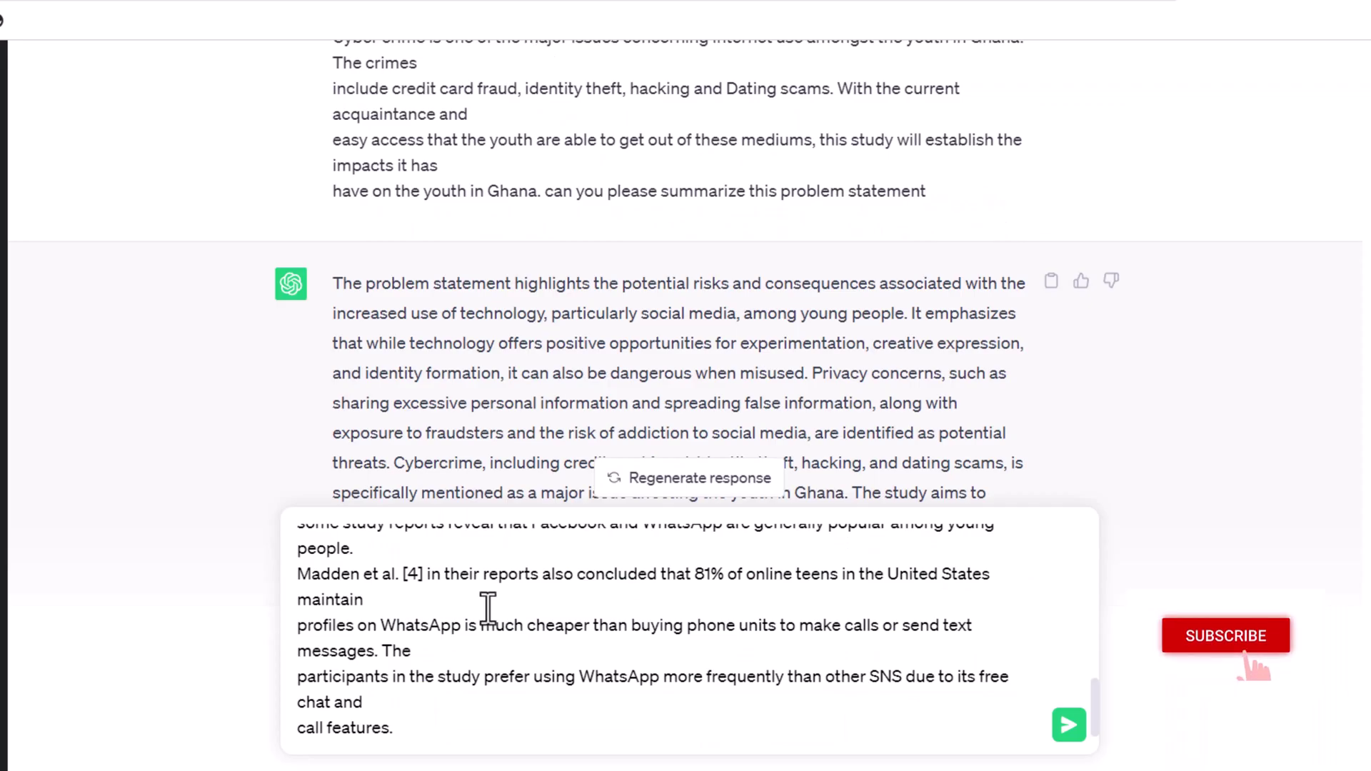
{"action": "key", "text": "ctrl+v"}
Send 'can you summarize this discussion and result section', fixing the misspellings
{"action": "type", "text": "can y"}
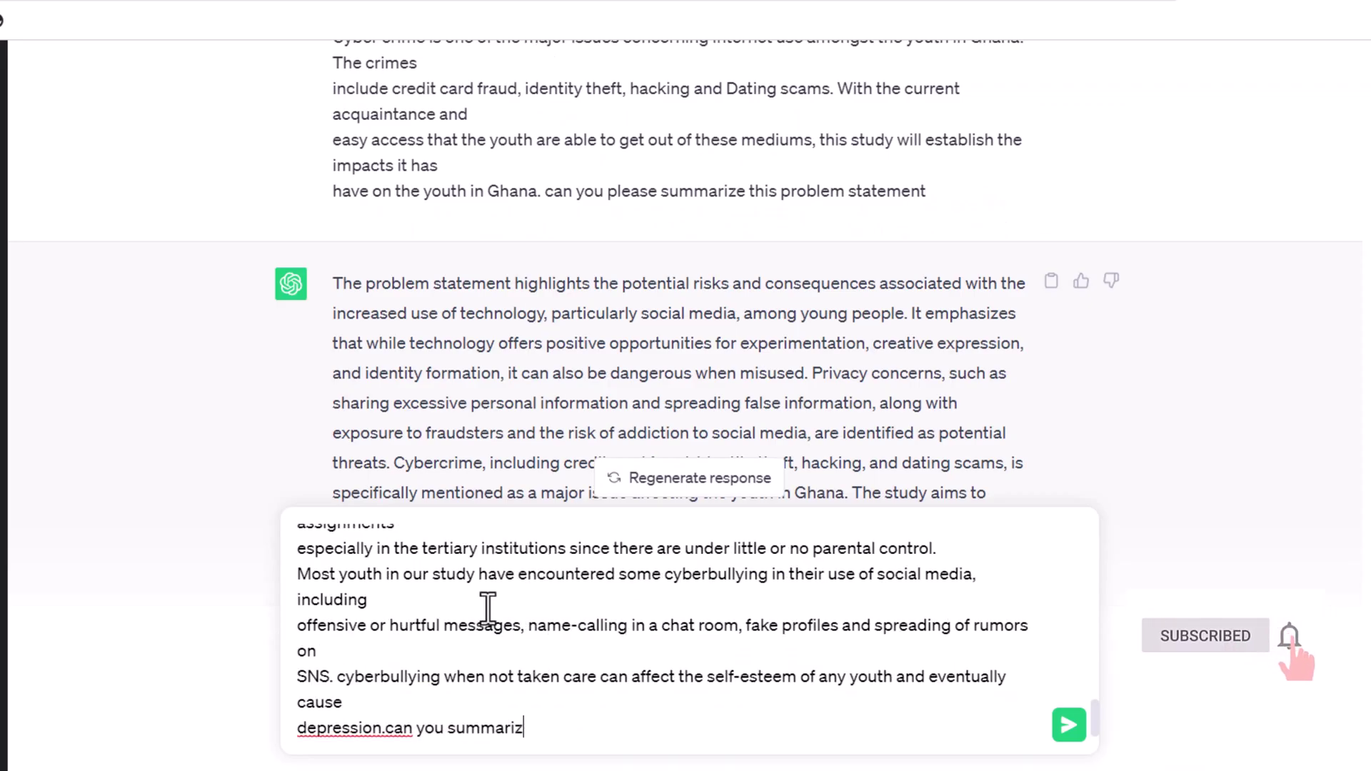
{"action": "type", "text": "ou summarize this resuslt"}
{"action": "key", "text": "BackSpace"}
{"action": "key", "text": "BackSpace"}
{"action": "key", "text": "BackSpace"}
{"action": "type", "text": "lt"}
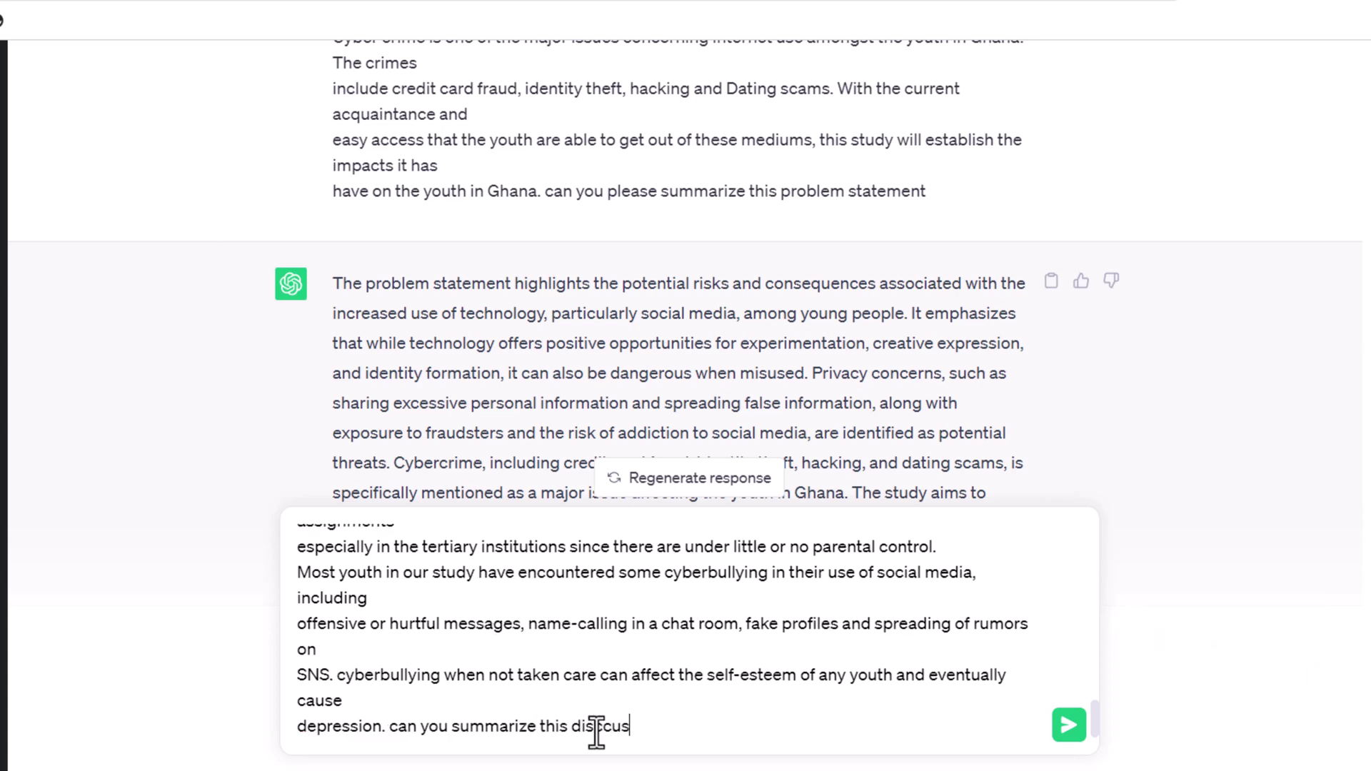
{"action": "type", "text": "on and resuklt secti"}
{"action": "right_click", "coordinate": [696, 726]}
{"action": "left_click", "coordinate": [710, 455]}
{"action": "right_click", "coordinate": [621, 729]}
{"action": "left_click", "coordinate": [643, 457]}
{"action": "left_click", "coordinate": [1068, 724]}
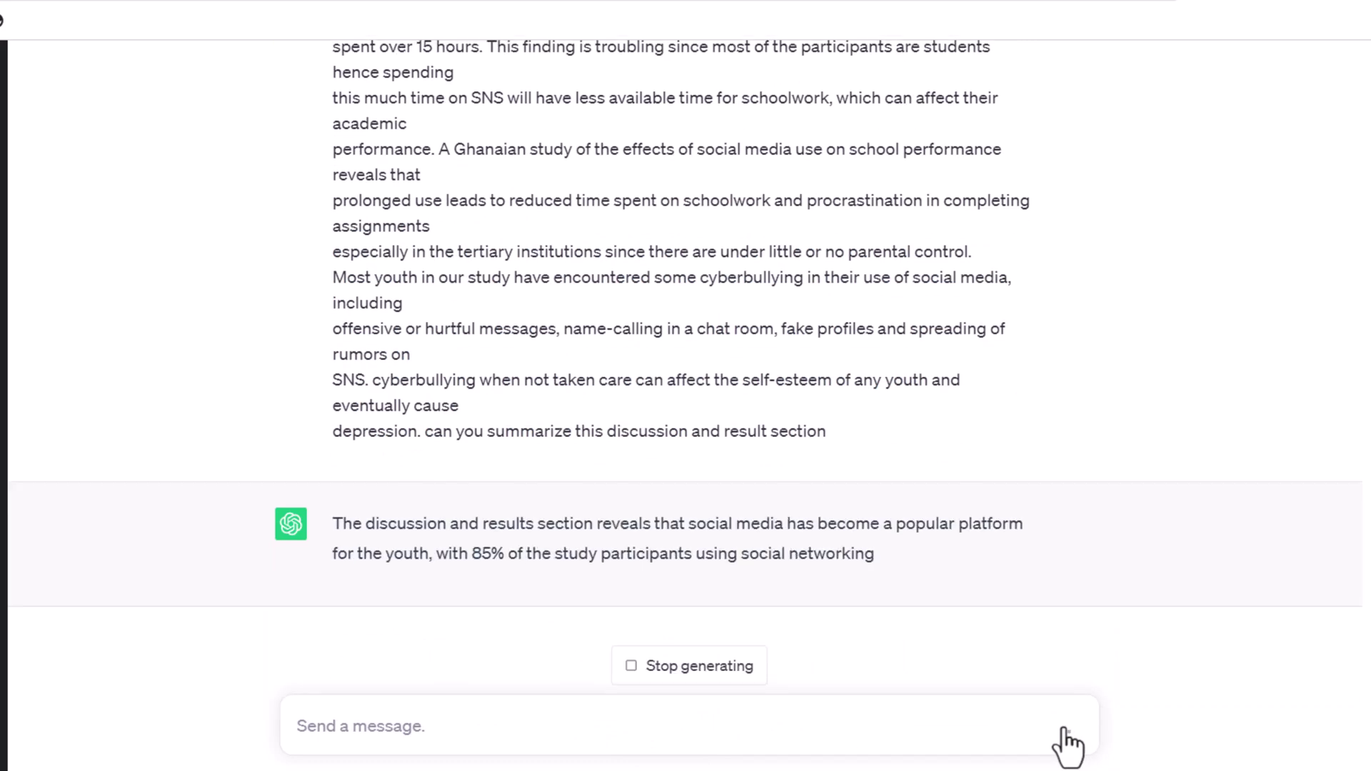